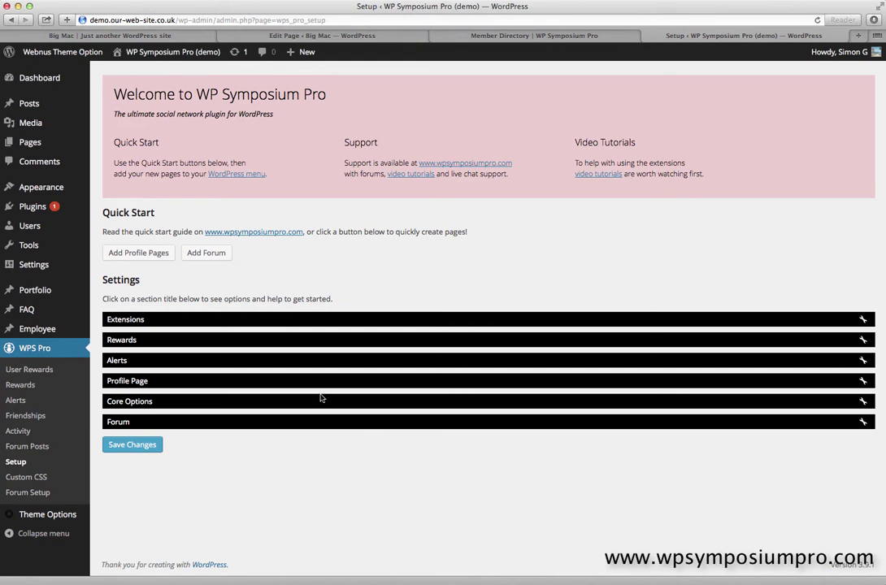
Enable the 'Display a directory of members' extension in WPS Pro Setup and save the changes.
click(22, 462)
click(218, 322)
scroll(219, 374, down, 3)
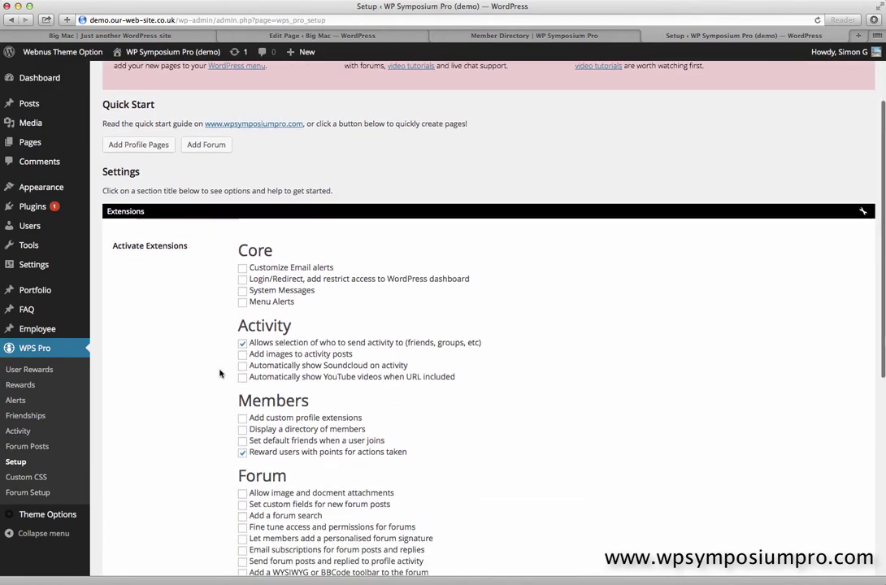
scroll(221, 372, down, 2)
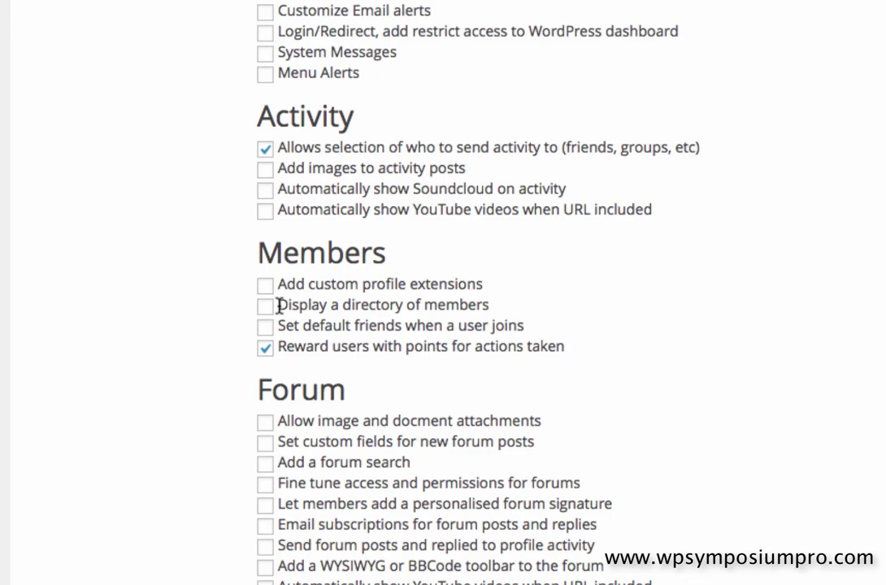
click(265, 305)
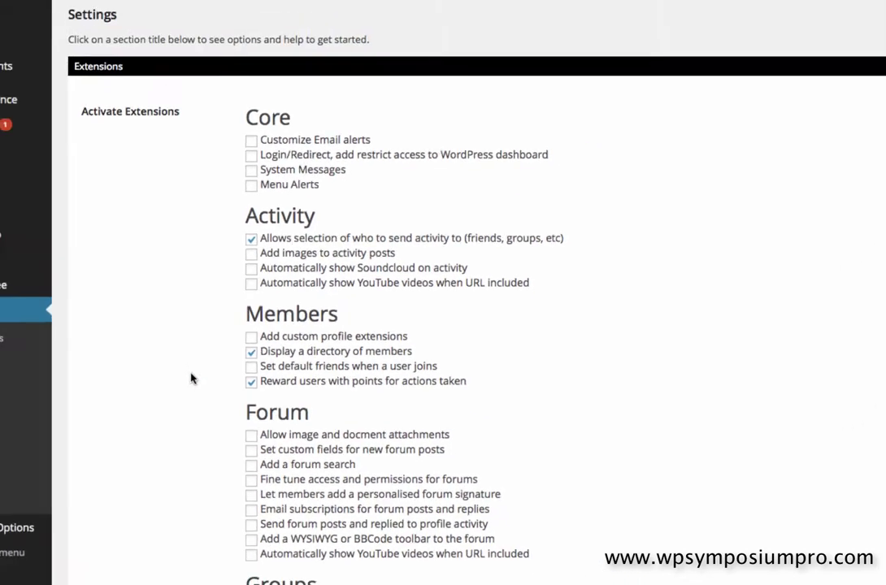
scroll(196, 400, down, 5)
click(126, 521)
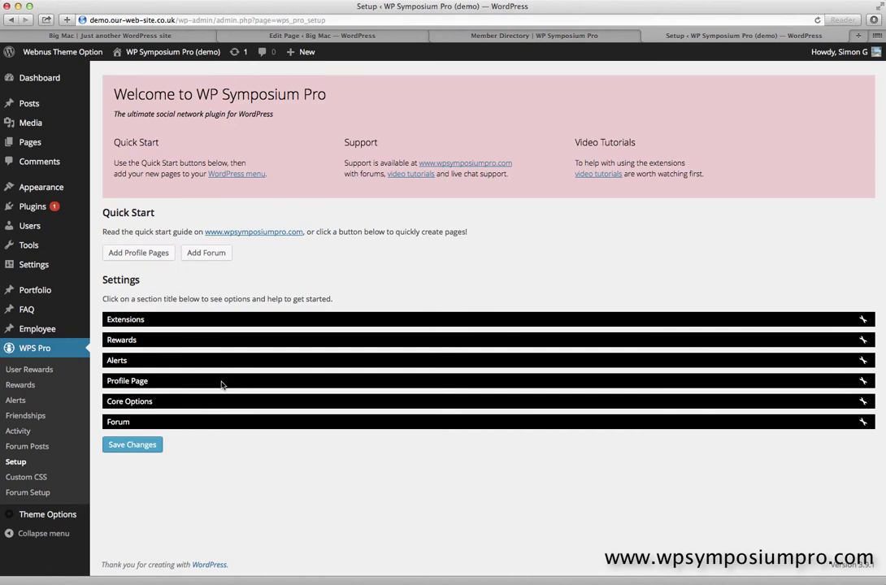
Visit the front end, return to the Dashboard, and open the Pages list.
click(172, 52)
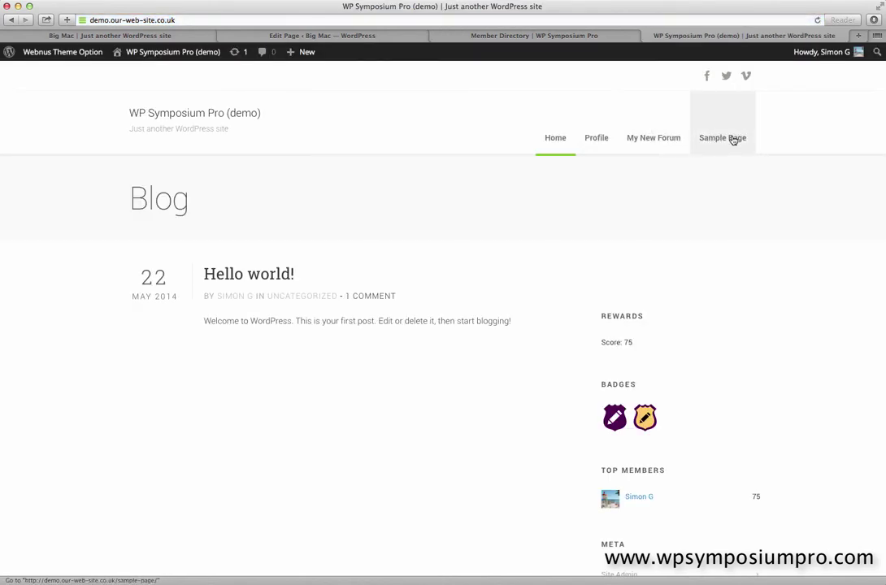
click(185, 57)
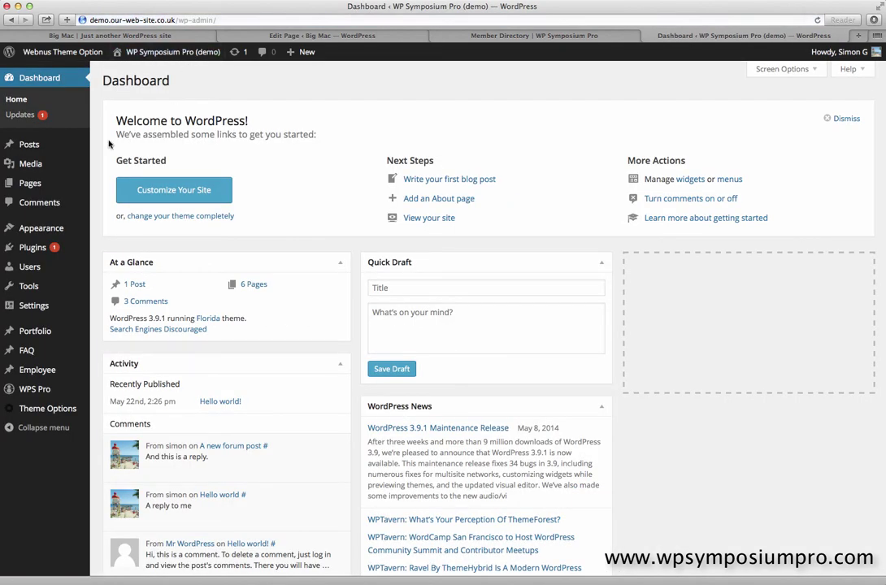
click(76, 185)
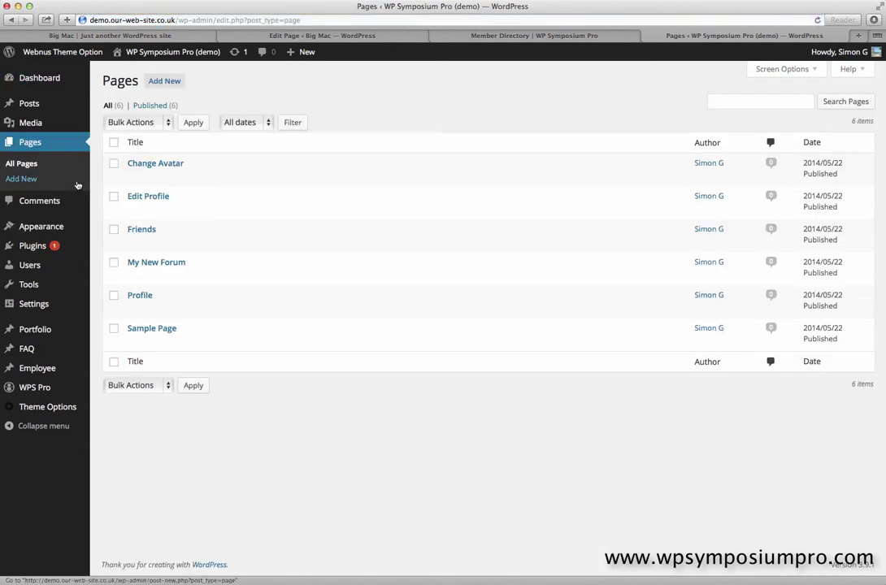
Create a new page titled 'Directory' and move into its body editor.
click(167, 82)
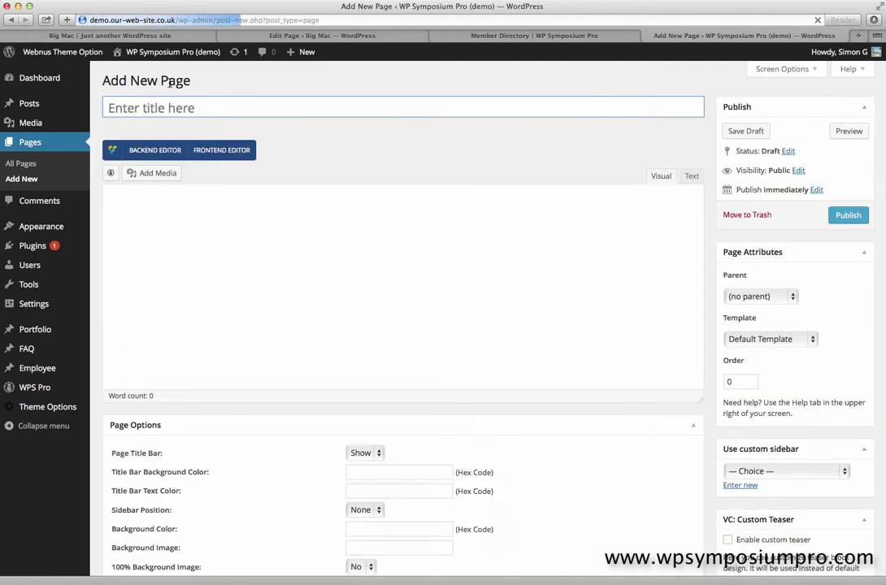
click(194, 101)
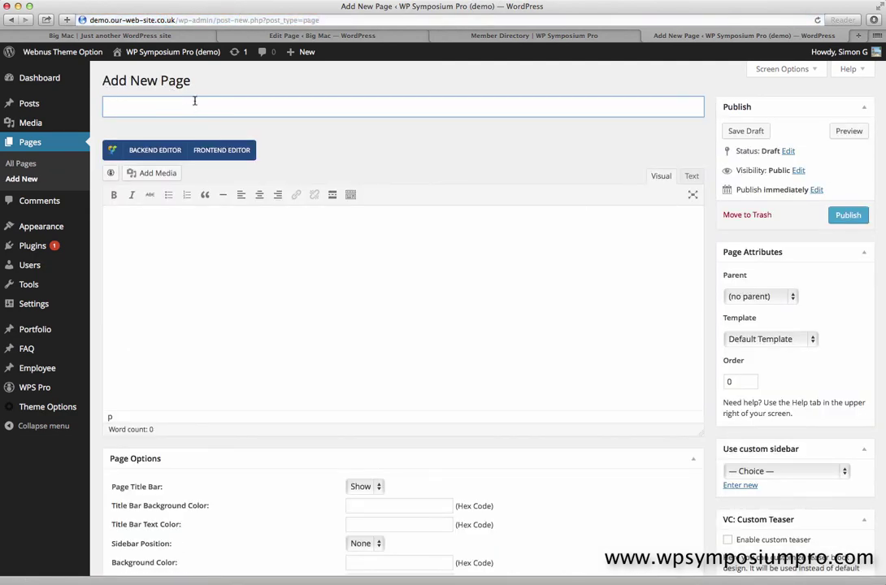
text(Directory)
click(183, 250)
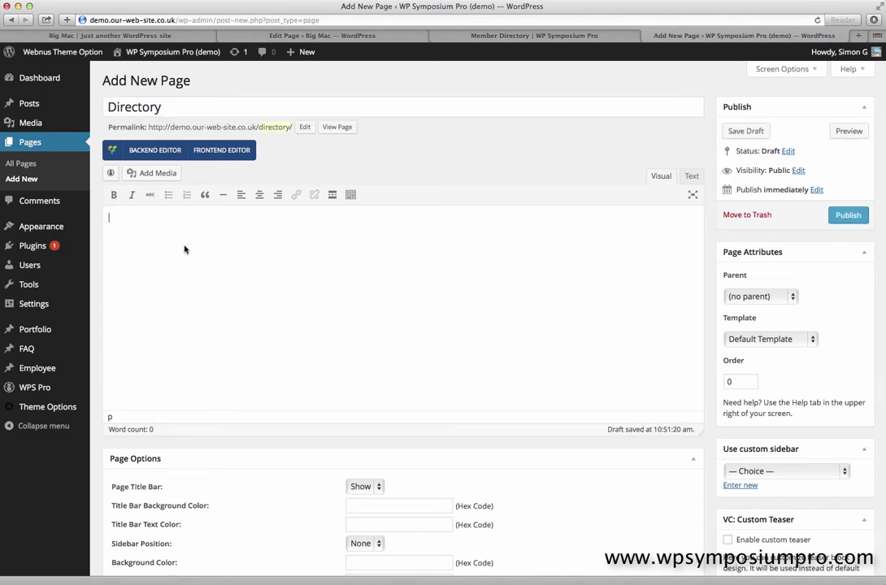
Open the How to... > Shortcodes help page and scroll to the shortcode options list.
click(570, 35)
scroll(520, 114, up, 10)
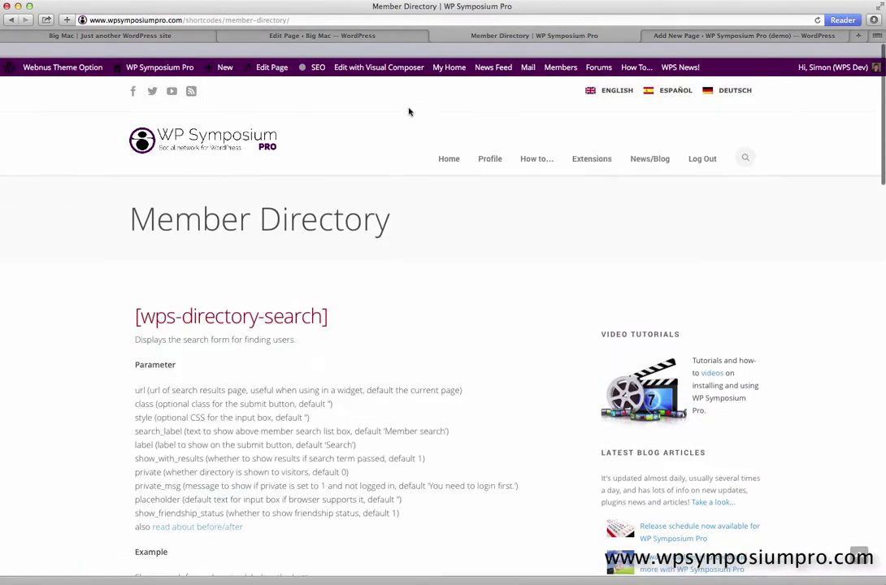
mouse_move(536, 151)
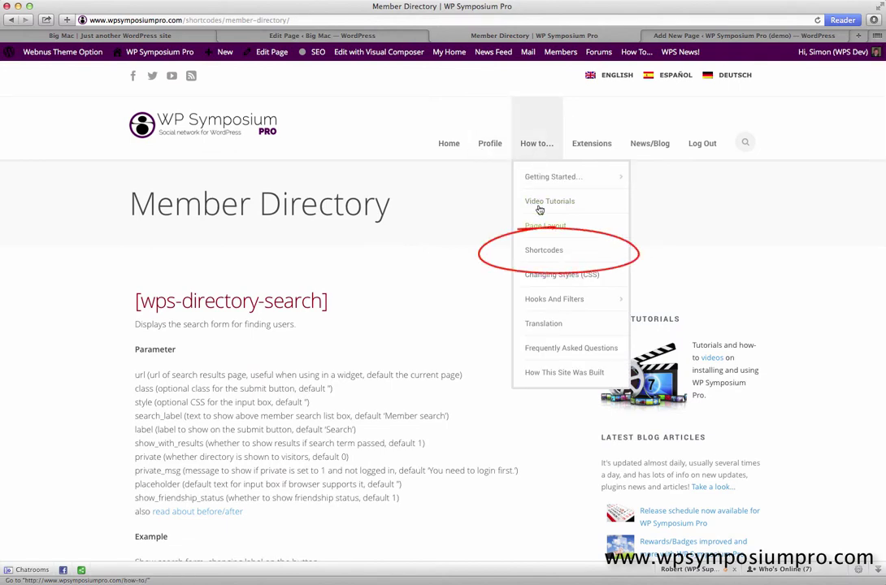
click(541, 255)
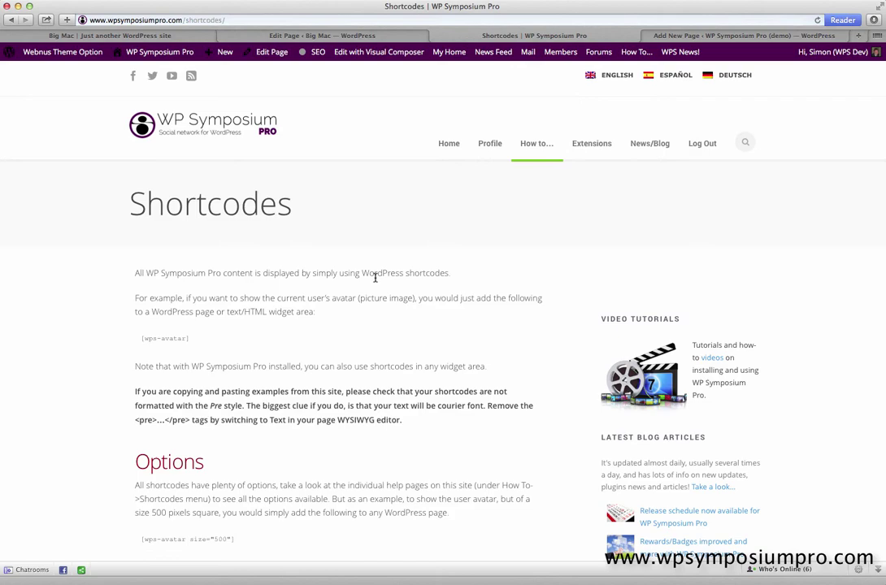
scroll(279, 259, down, 8)
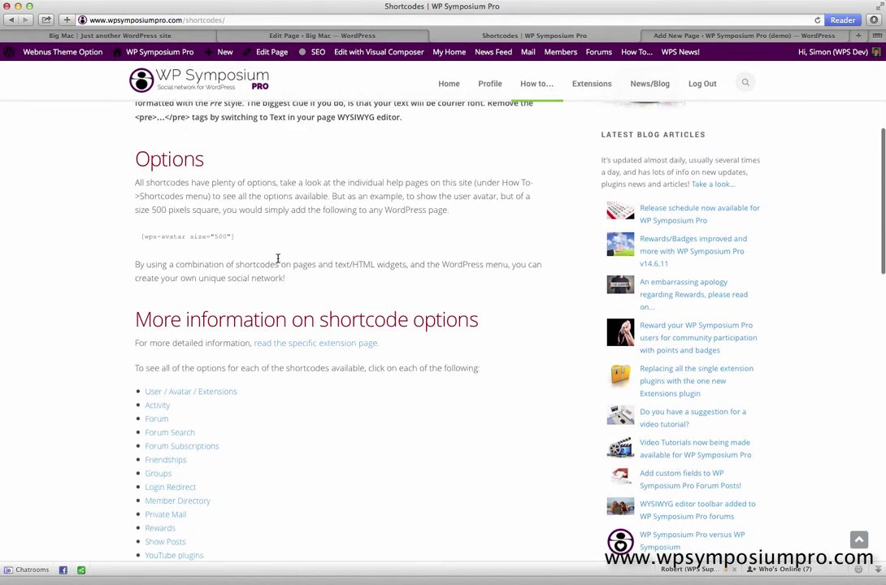
scroll(277, 259, down, 3)
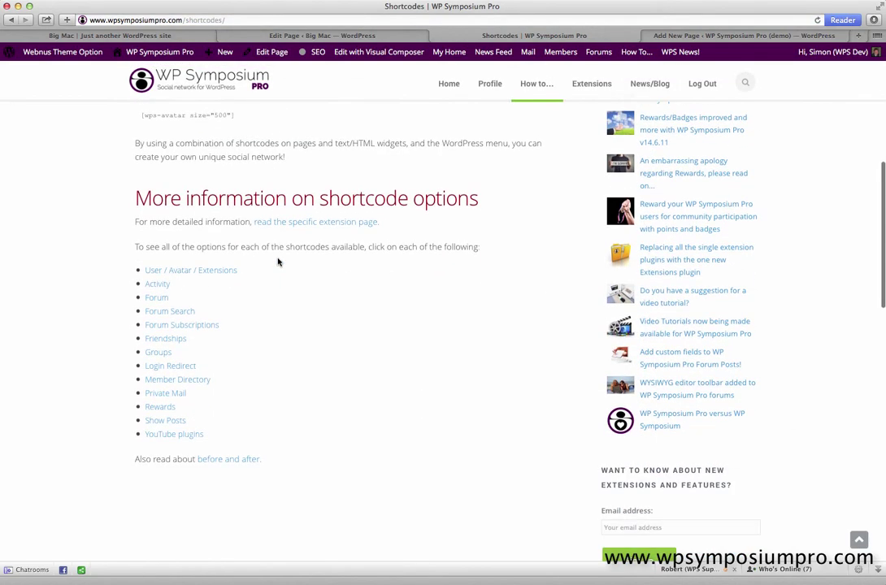
Open the Member Directory shortcode reference and look over its headings.
click(184, 382)
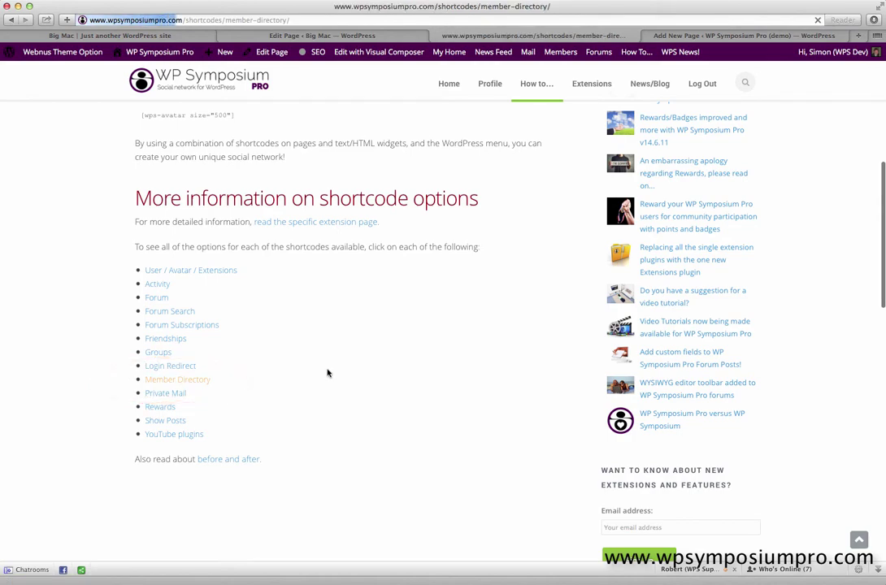
scroll(334, 357, down, 3)
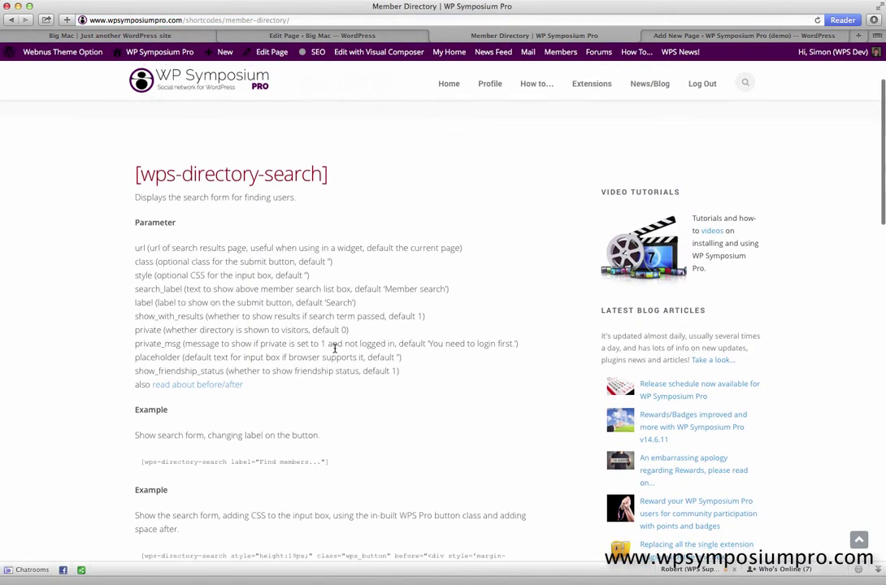
scroll(334, 348, down, 10)
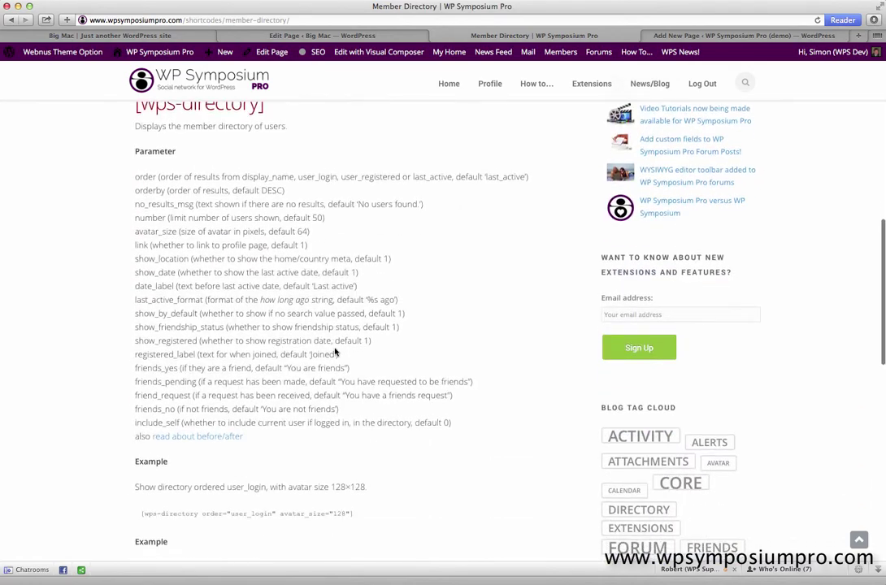
scroll(334, 351, up, 10)
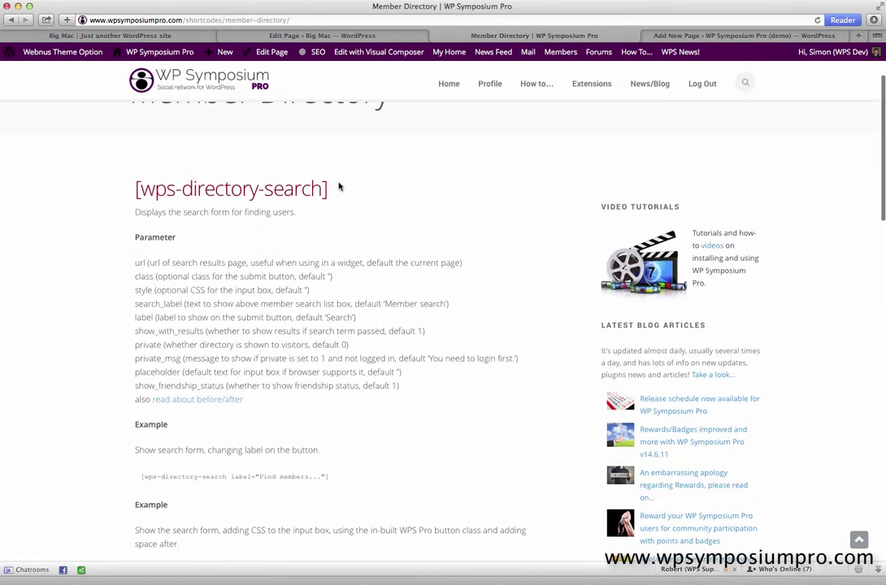
drag(339, 187, 133, 188)
scroll(261, 334, down, 5)
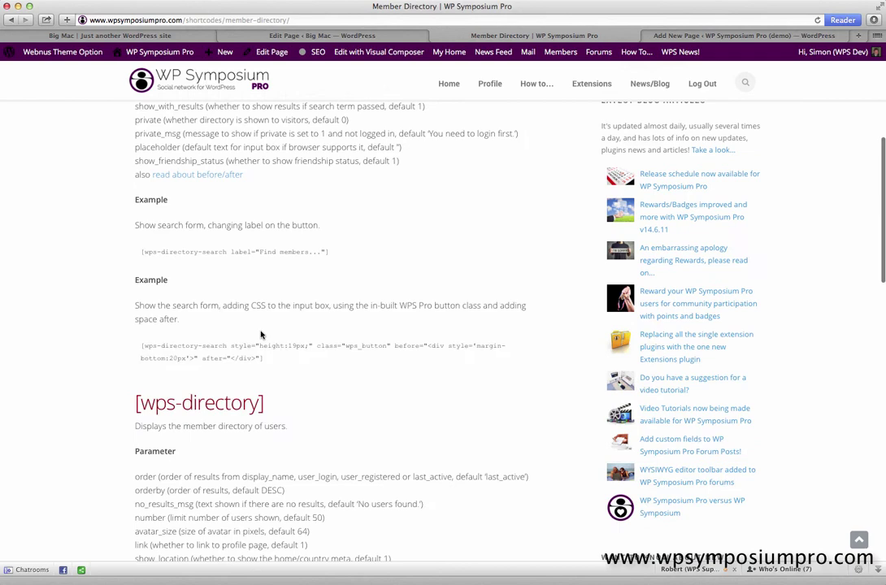
scroll(260, 334, down, 2)
drag(266, 331, 133, 331)
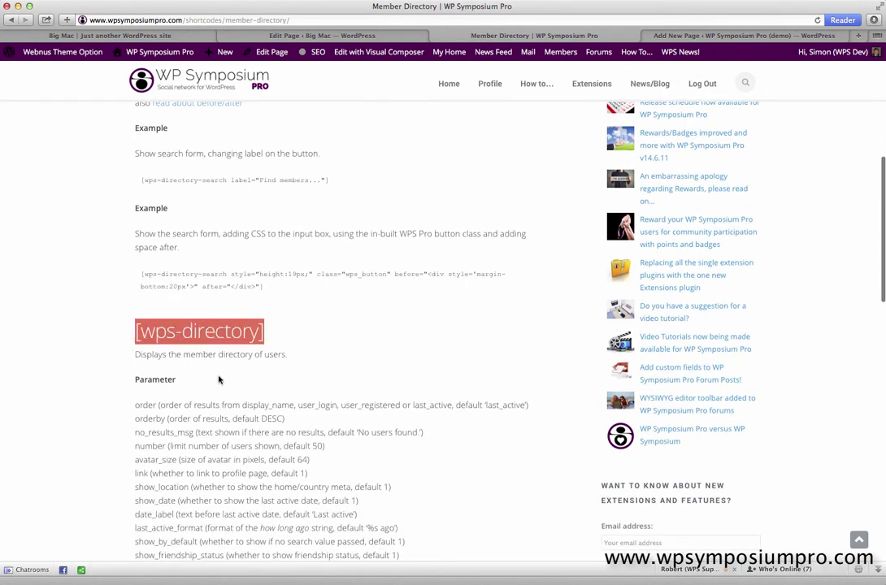
click(321, 363)
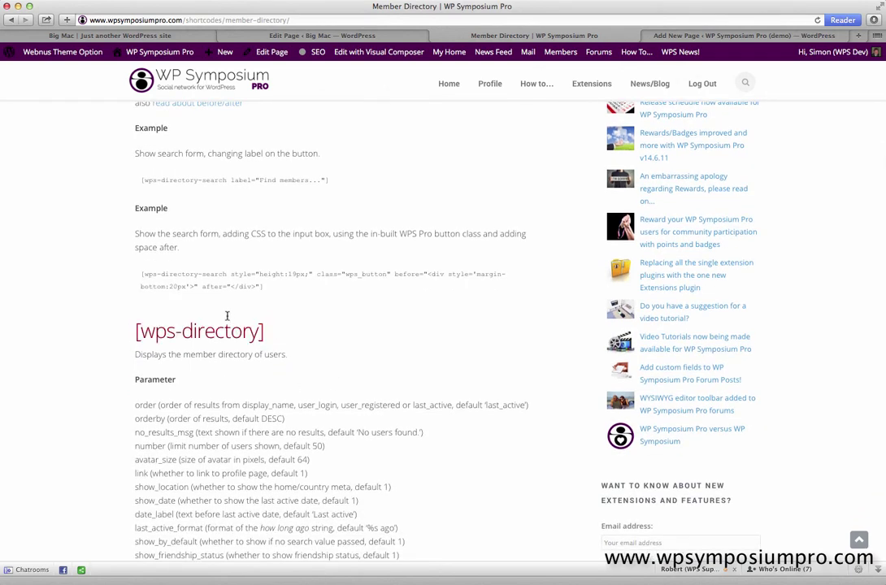
Copy the [wps-directory] shortcode text to the clipboard.
scroll(235, 332, down, 6)
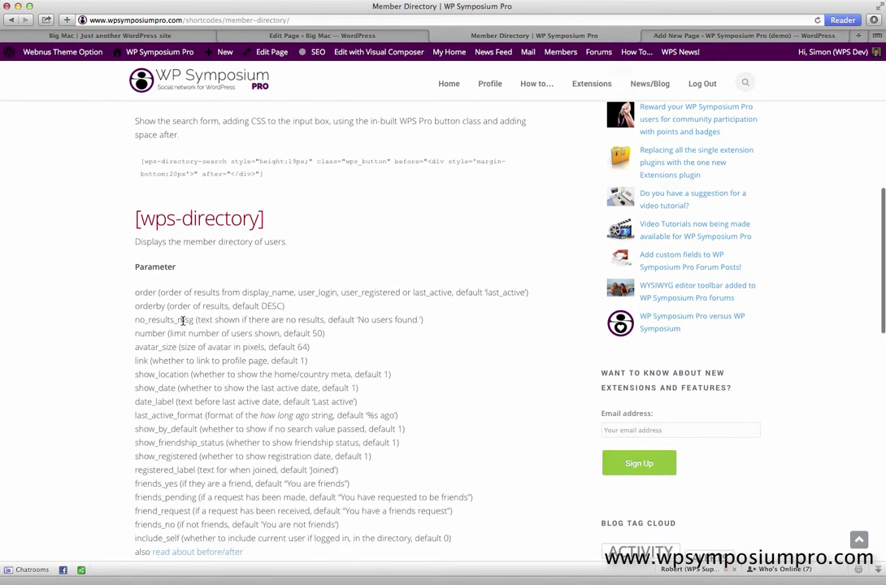
scroll(199, 323, down, 3)
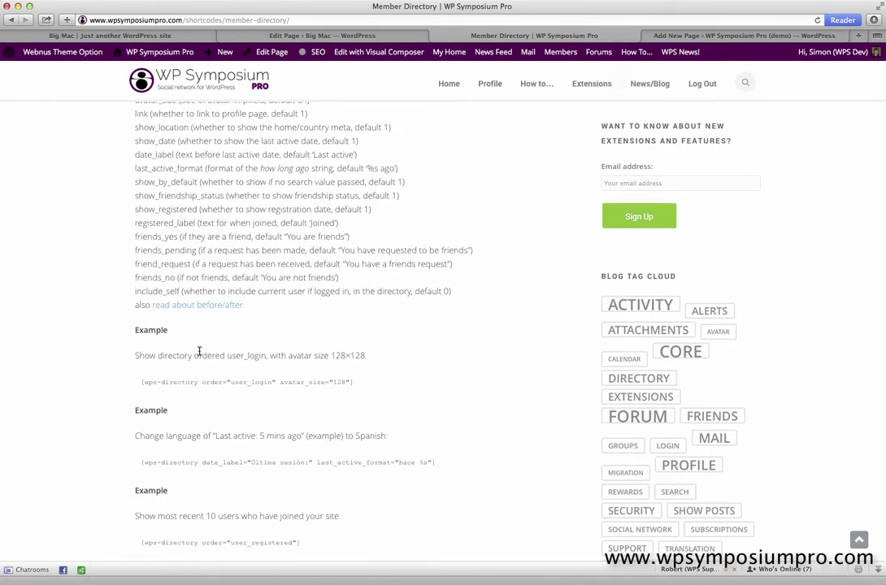
scroll(199, 351, up, 5)
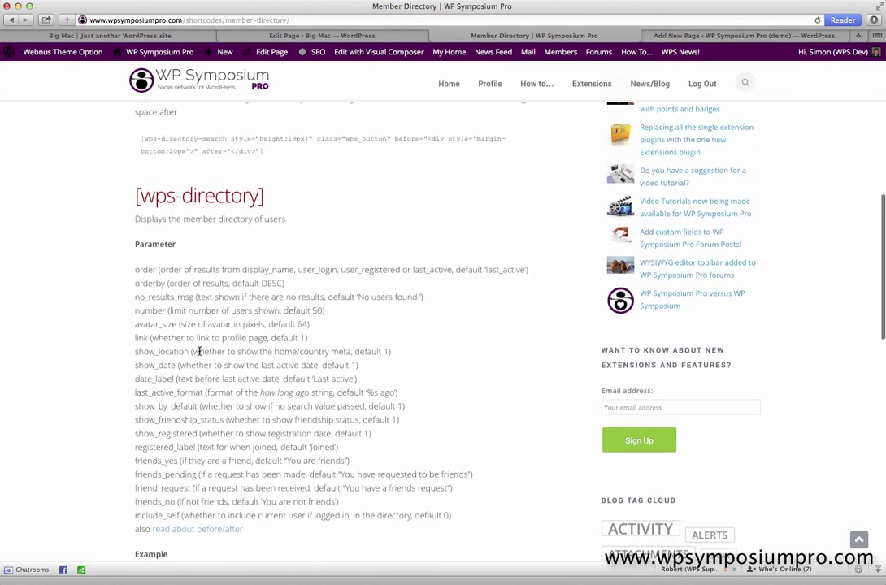
drag(274, 208, 136, 204)
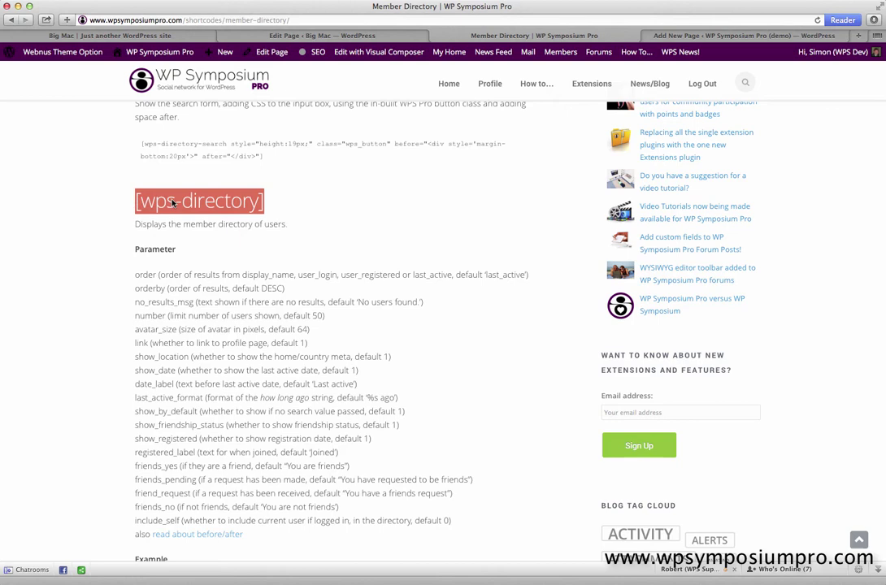
right_click(173, 203)
click(200, 233)
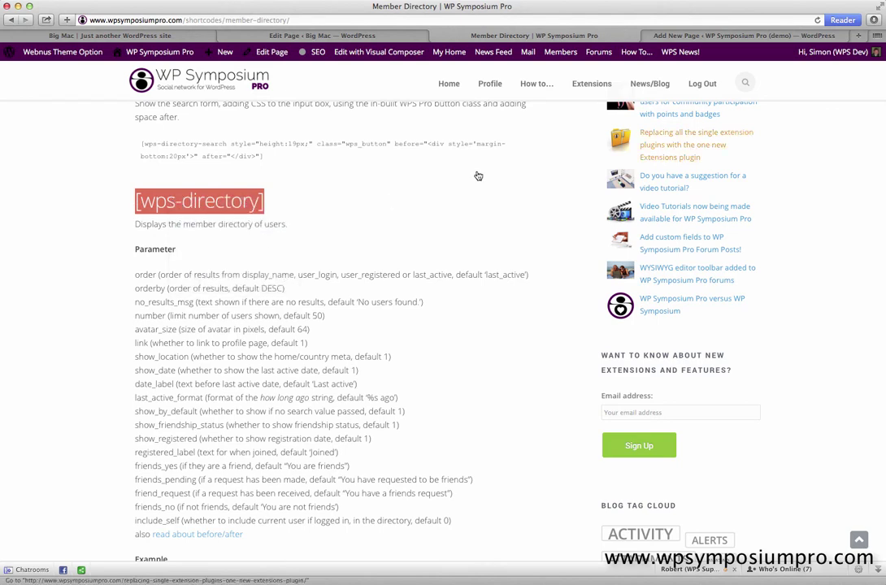
Paste the [wps-directory] shortcode into the Directory page body.
click(695, 36)
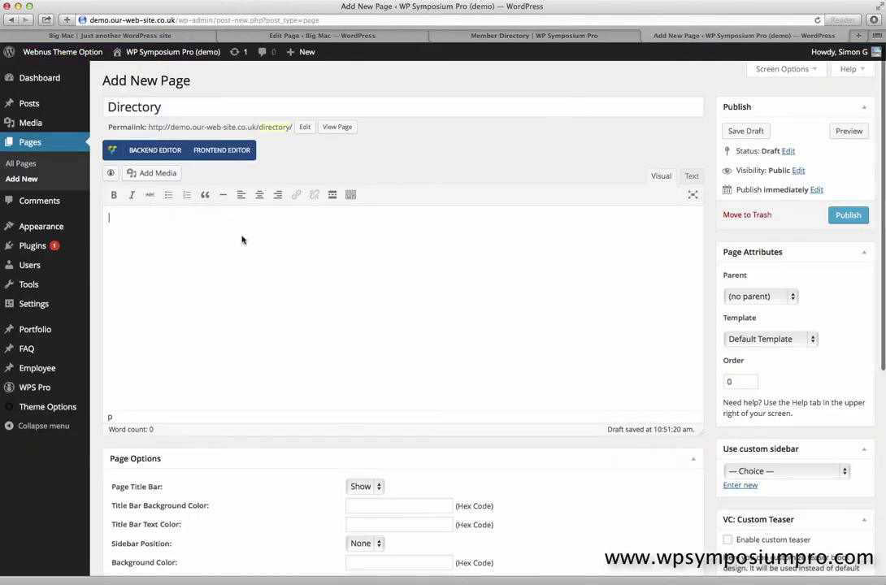
right_click(205, 232)
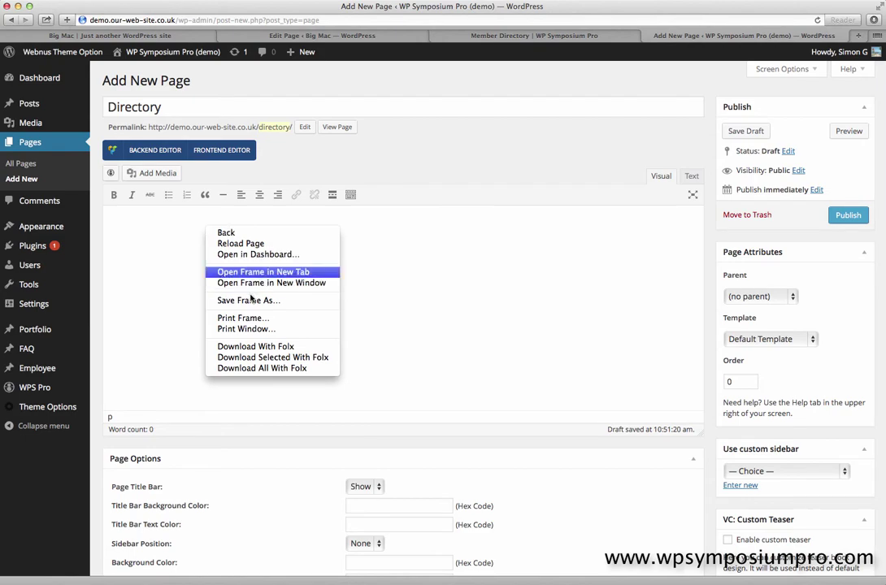
click(176, 243)
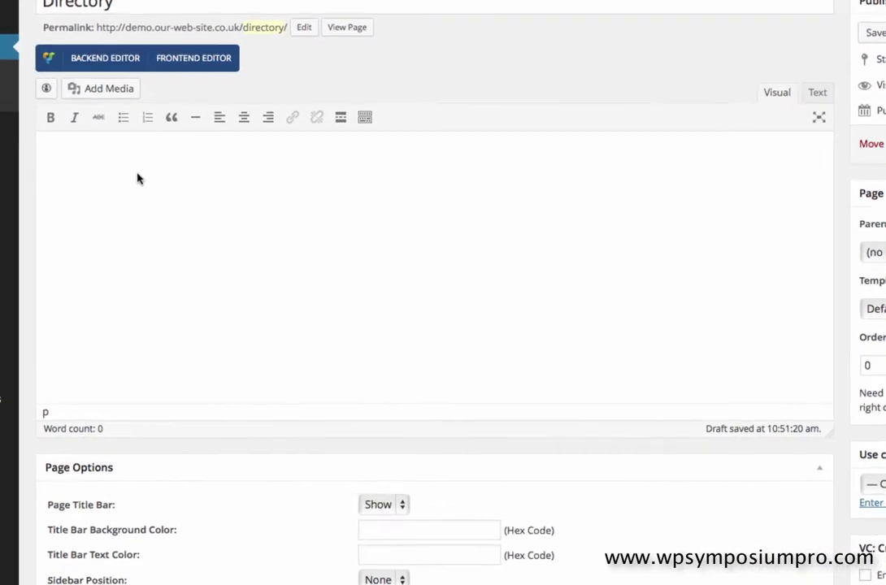
key(super+v)
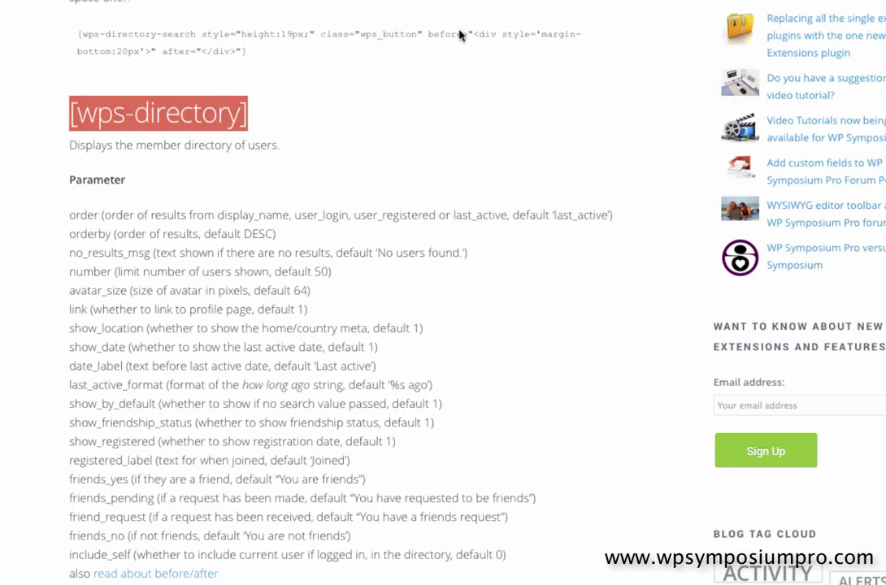
click(263, 124)
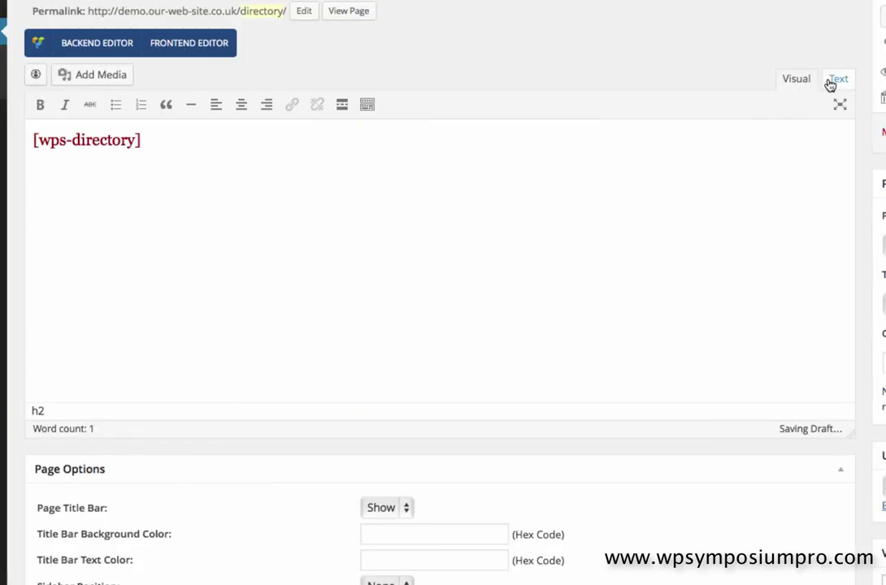
Delete the opening and closing h2 tags around [wps-directory] in the Text view.
click(831, 82)
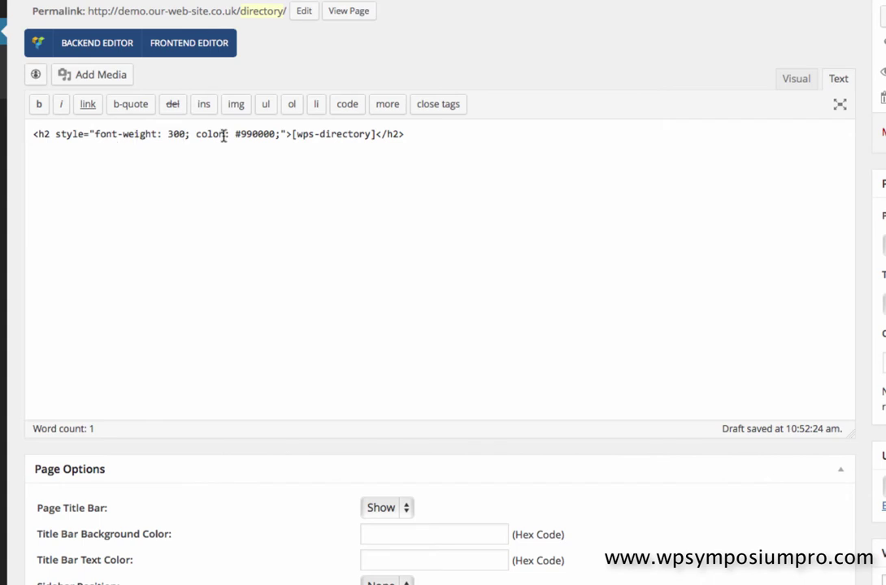
drag(290, 134, 35, 128)
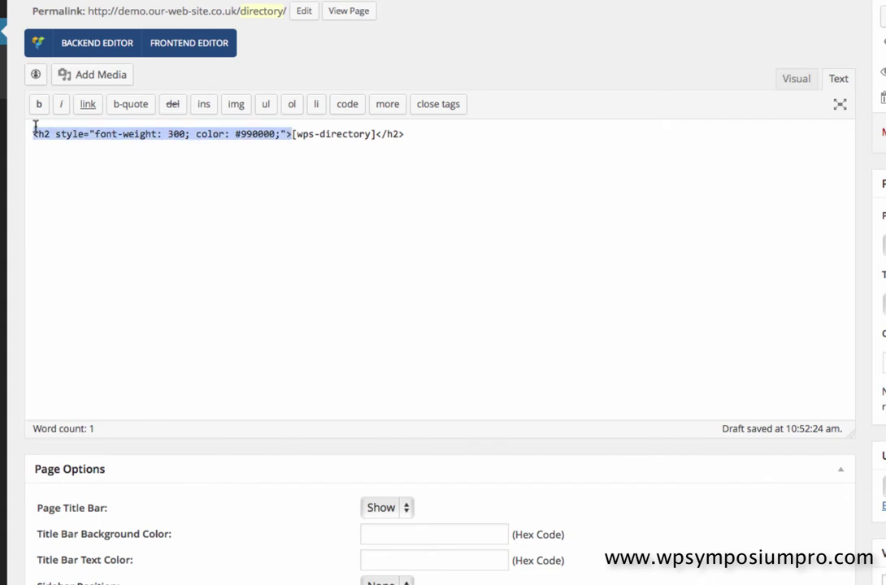
key(BackSpace)
click(146, 134)
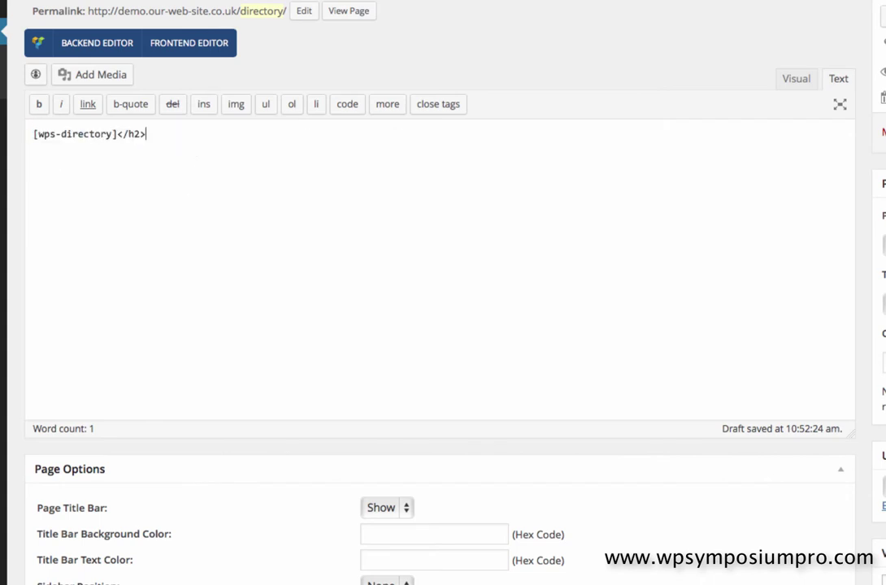
key(BackSpace)
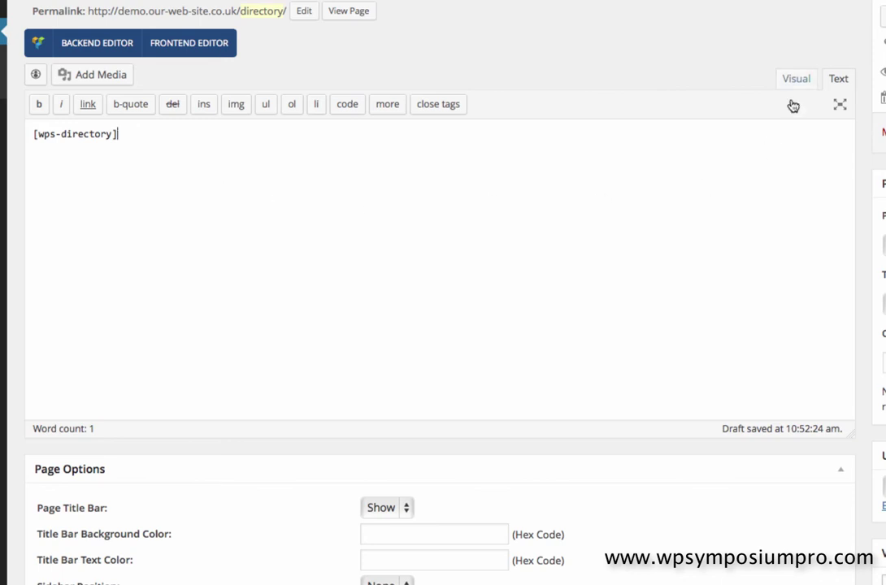
Return to the Visual editor and publish the Directory page.
click(797, 79)
click(145, 136)
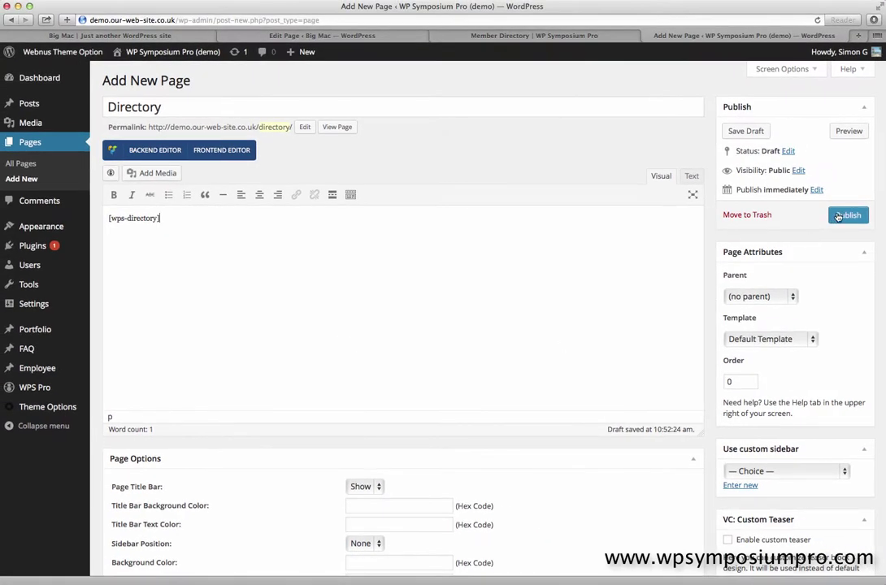
click(846, 215)
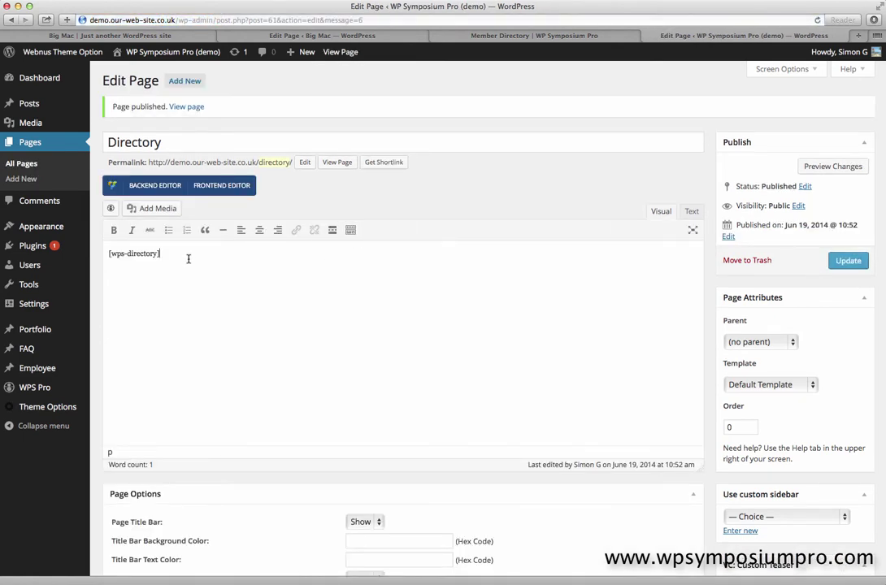
Add the Directory page to the Main Menu above Sample Page, then view the live site.
mouse_move(55, 226)
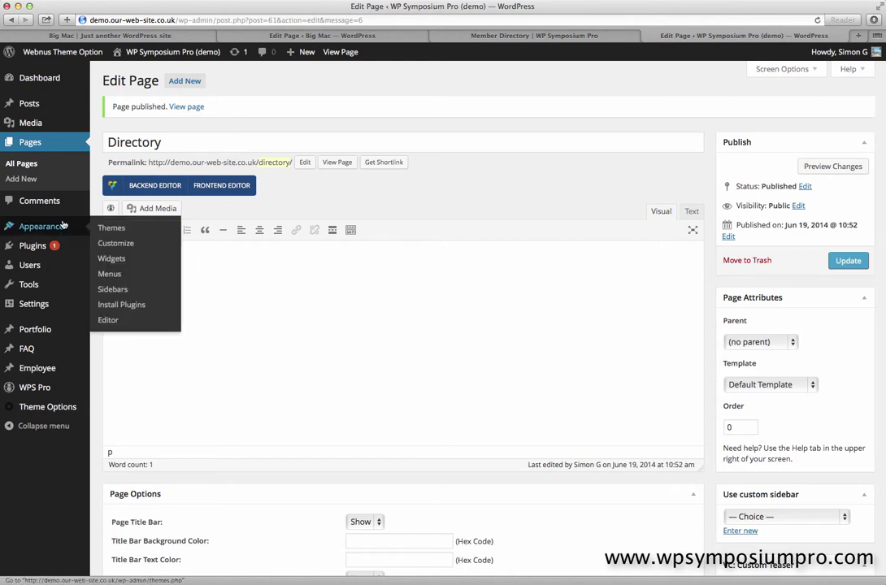
click(107, 276)
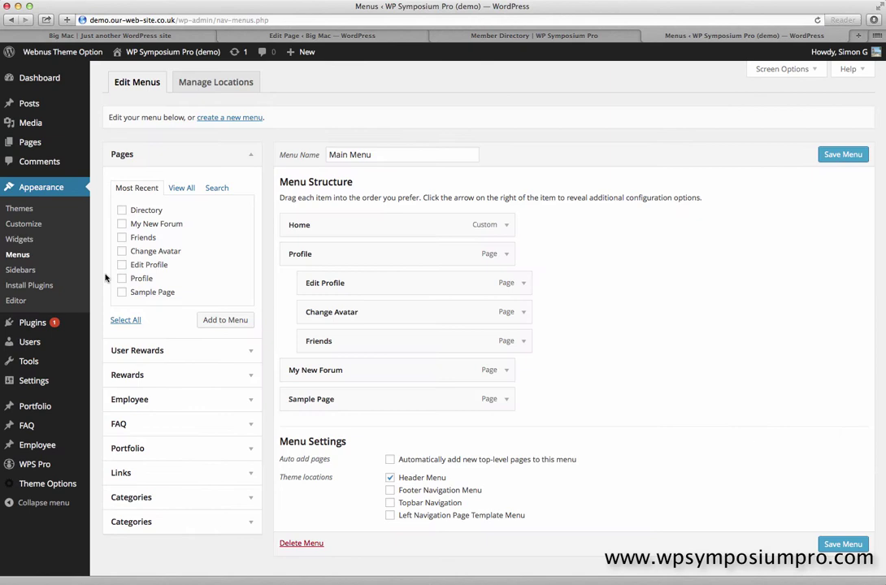
click(121, 210)
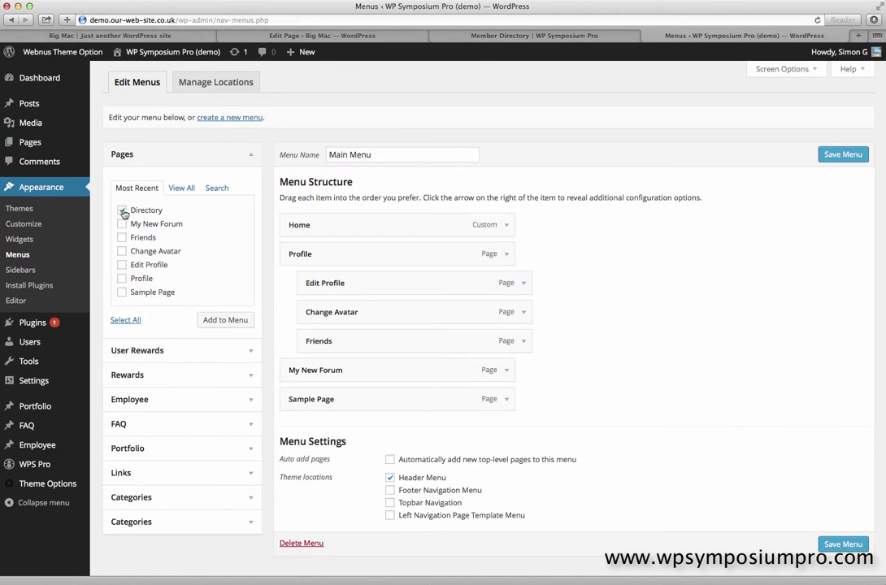
click(211, 322)
mouse_move(286, 424)
mouse_down()
mouse_move(282, 396)
mouse_move(276, 411)
mouse_up()
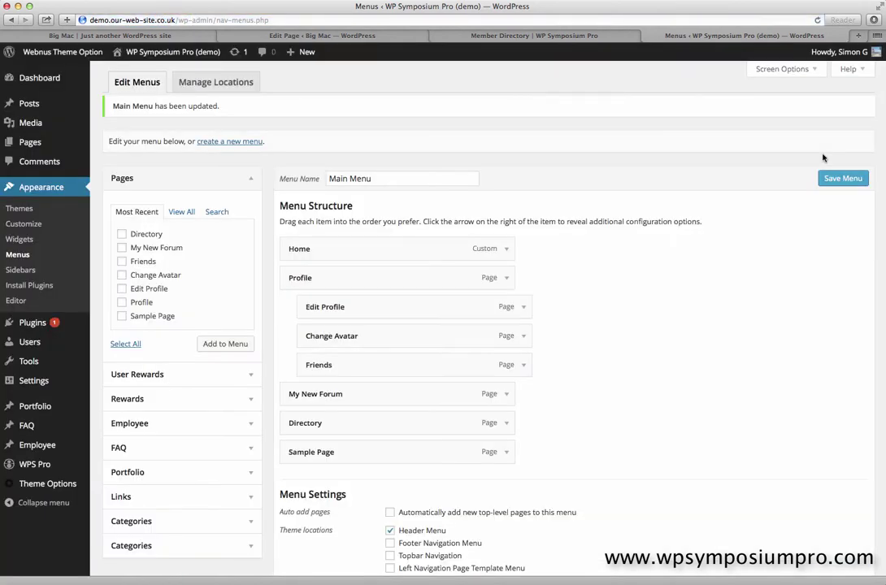
click(169, 58)
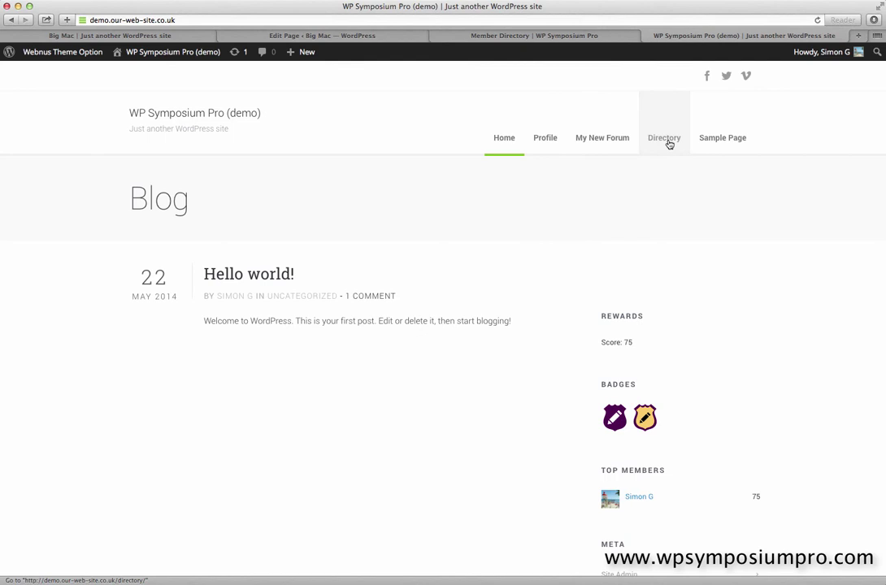
Check the member list on the live Directory page, then go back to editing it.
click(668, 139)
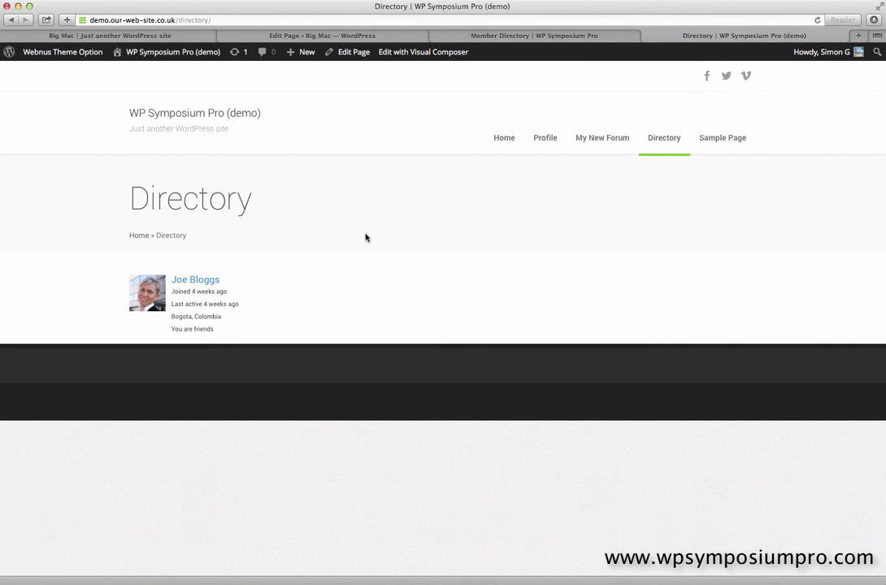
click(358, 54)
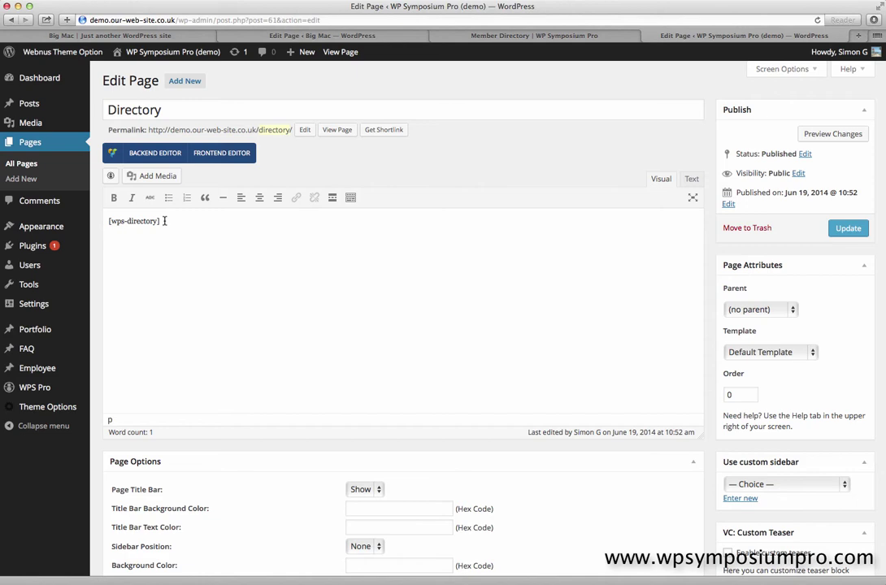
Review the [wps-directory] parameters, noting include_self defaults to 0, then return to the editor.
click(534, 36)
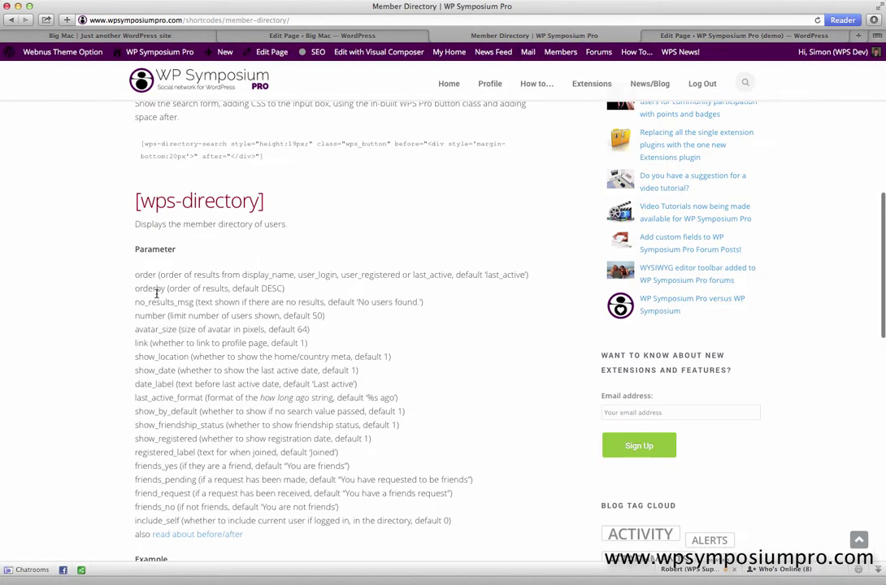
drag(136, 275, 466, 526)
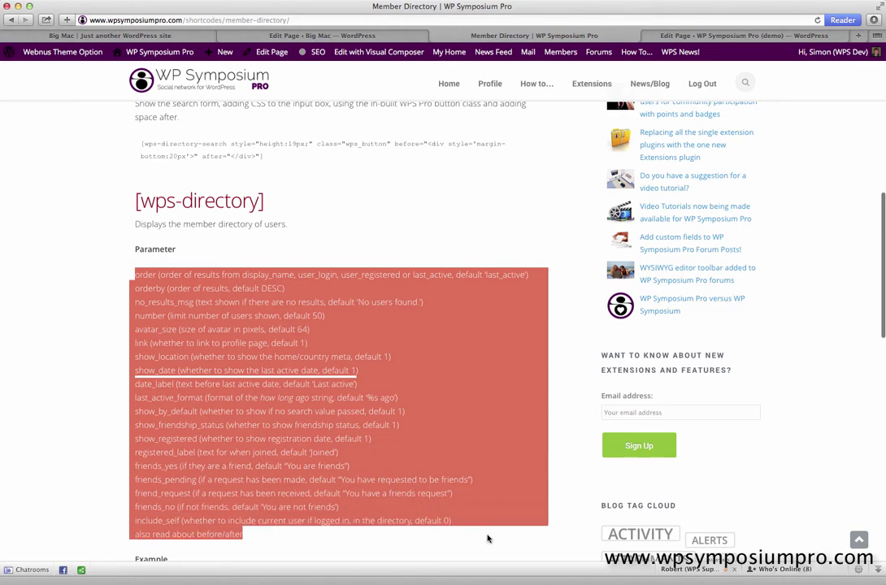
click(418, 462)
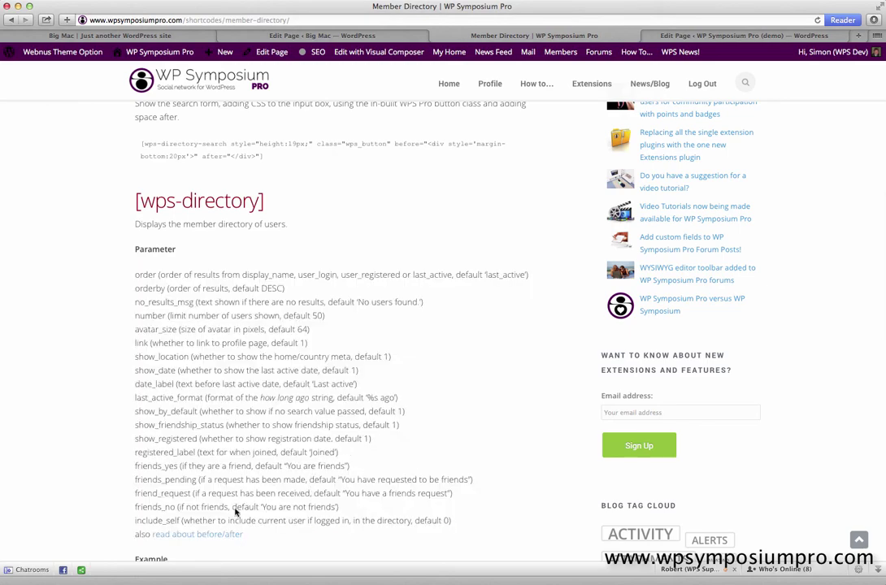
double_click(147, 520)
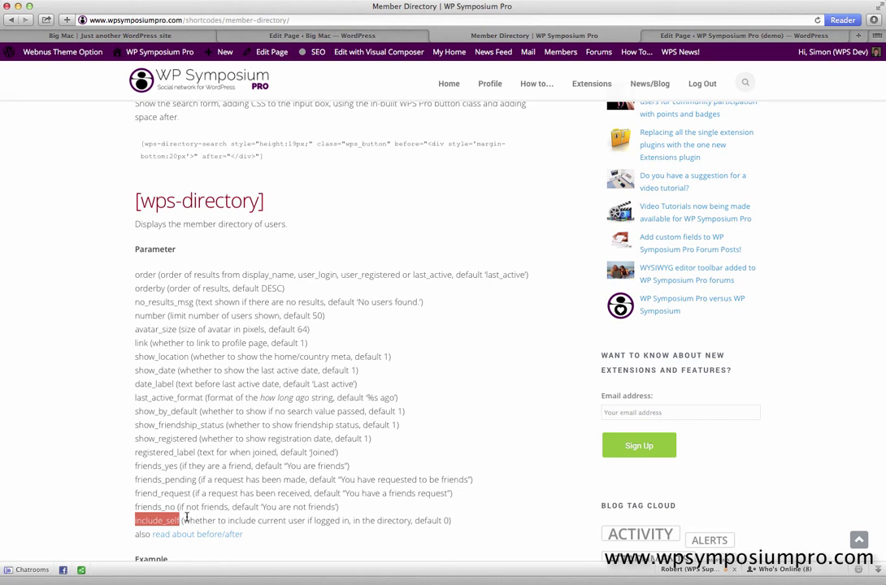
drag(185, 520, 454, 518)
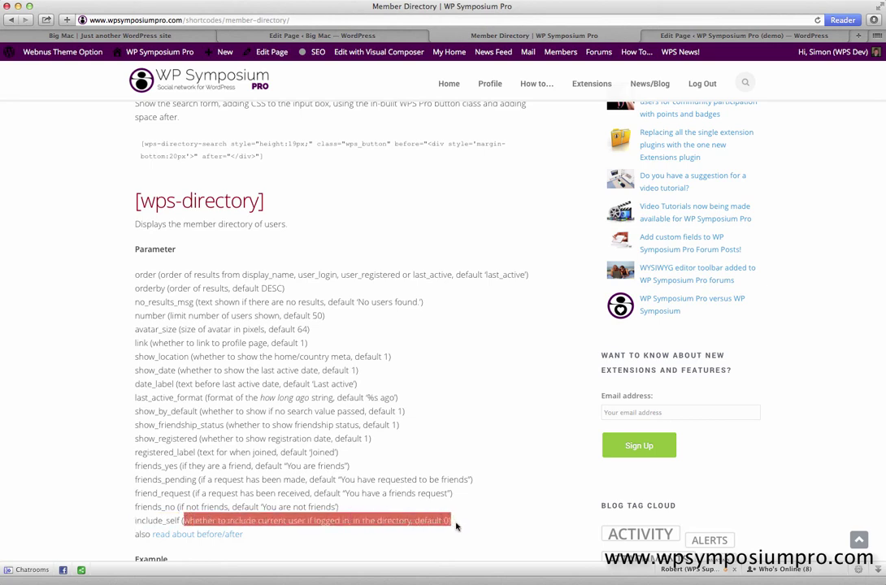
click(446, 524)
drag(446, 523, 416, 523)
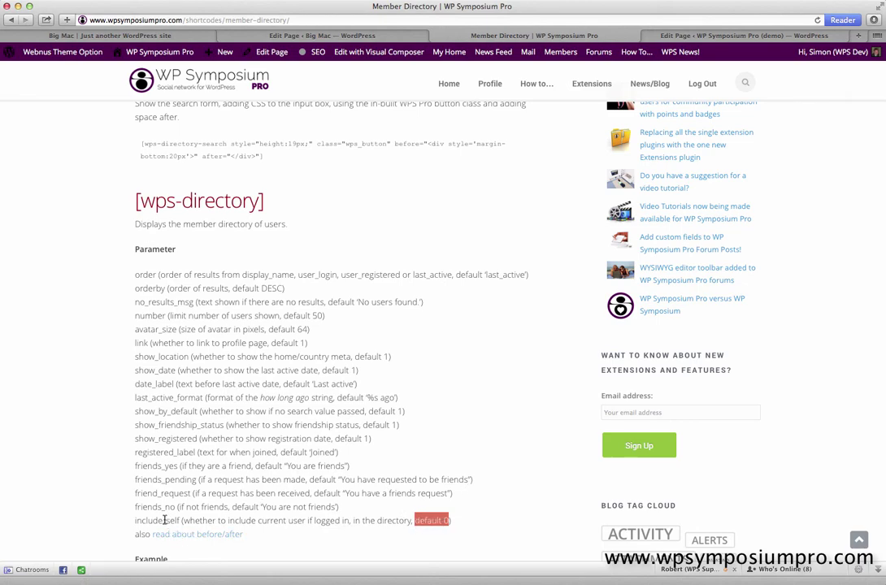
key(ctrl+Tab)
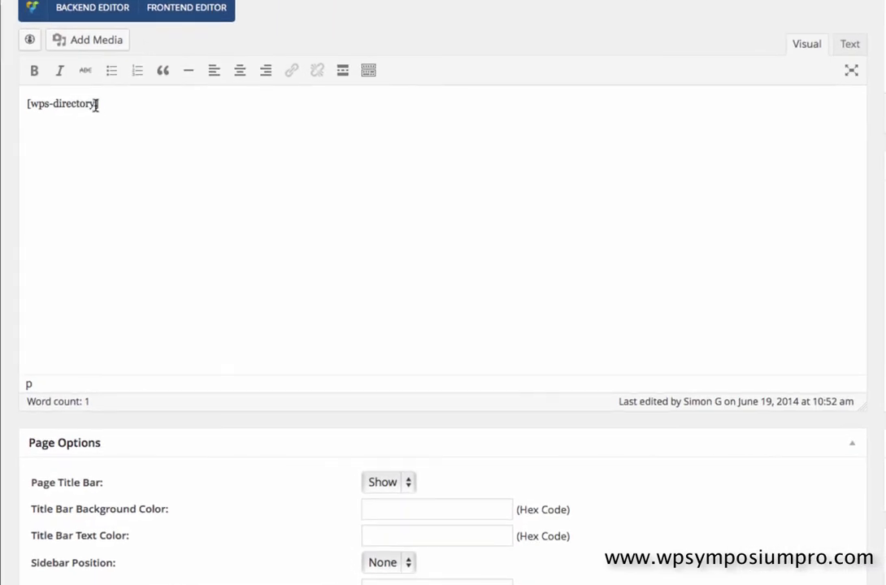
Add include_self="1" to the [wps-directory] shortcode and update the Directory page.
click(96, 104)
text(include_self="1)
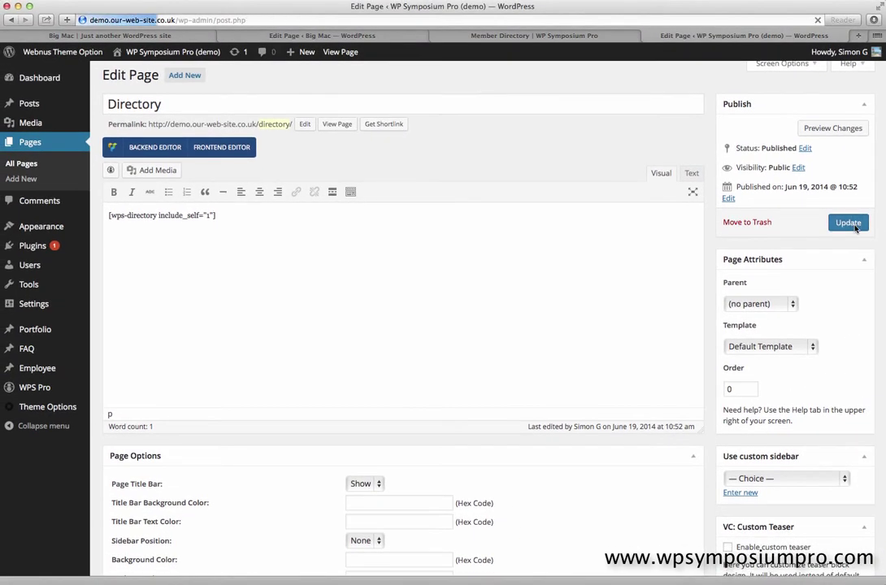
click(855, 228)
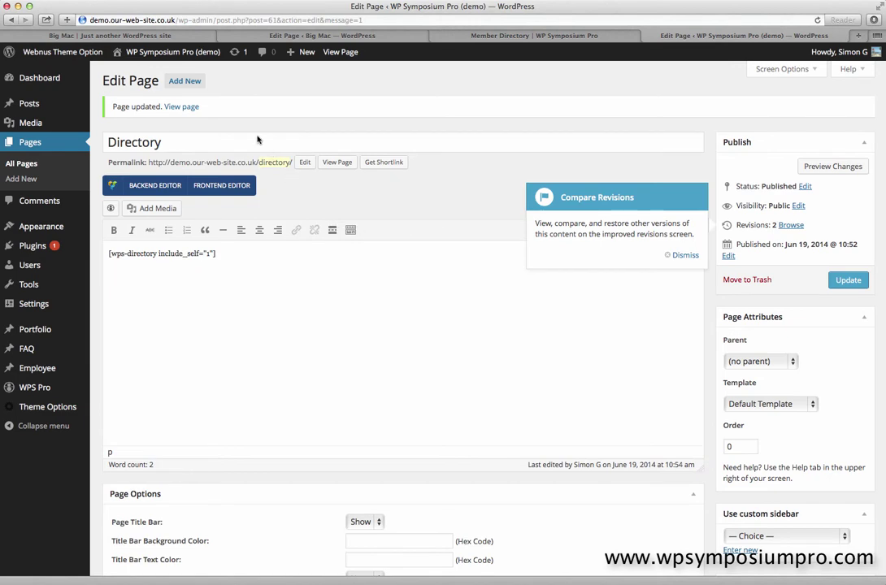
click(683, 254)
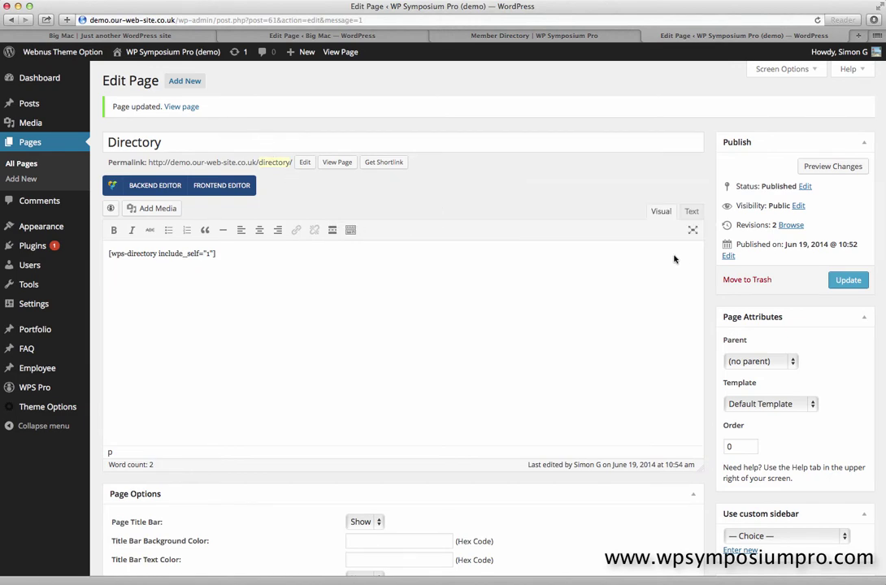
Check the live Directory page, which lists two members, then return to editing it.
click(150, 54)
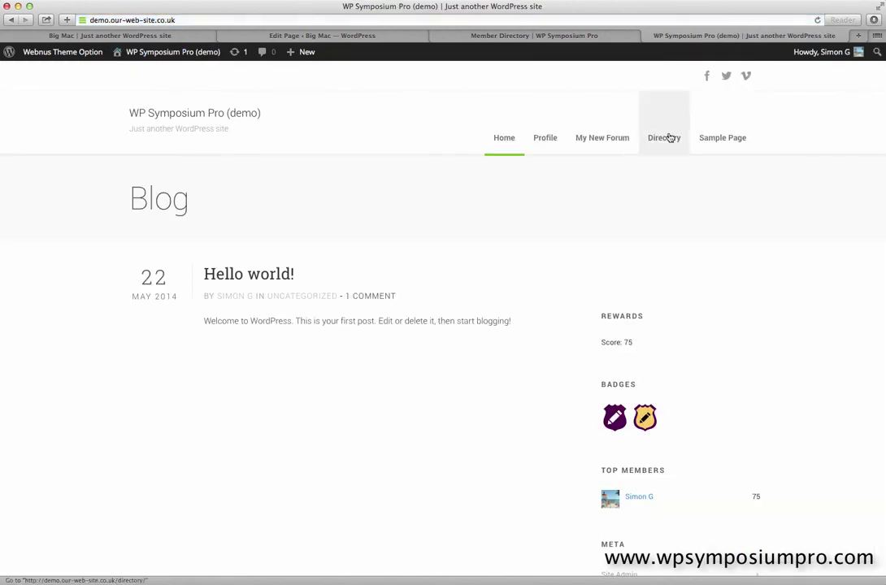
click(668, 138)
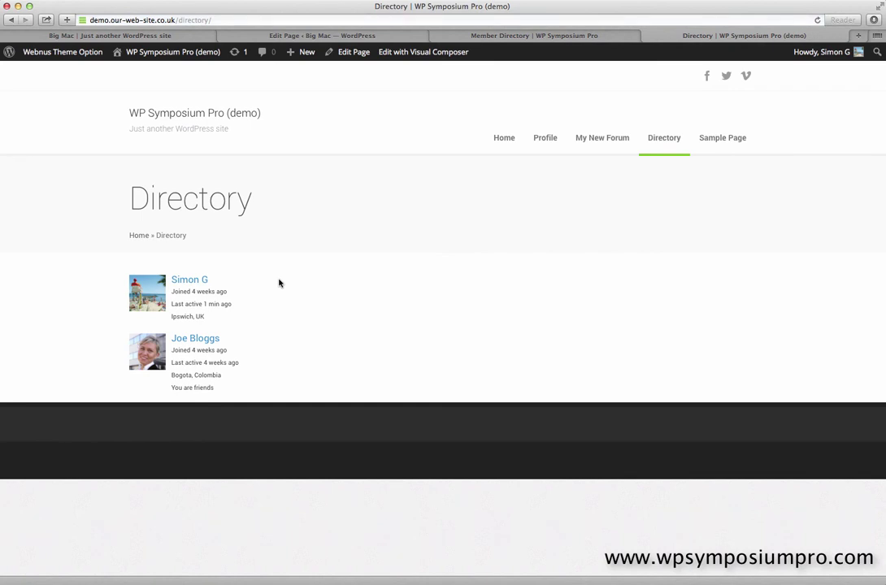
click(340, 57)
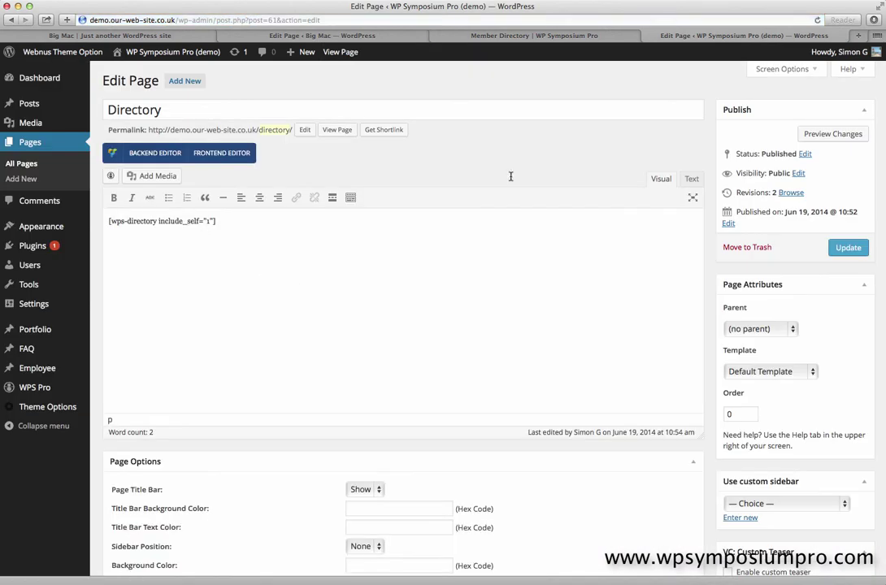
Look up the avatar_size parameter and its default of 64 in the wps-directory documentation.
click(561, 36)
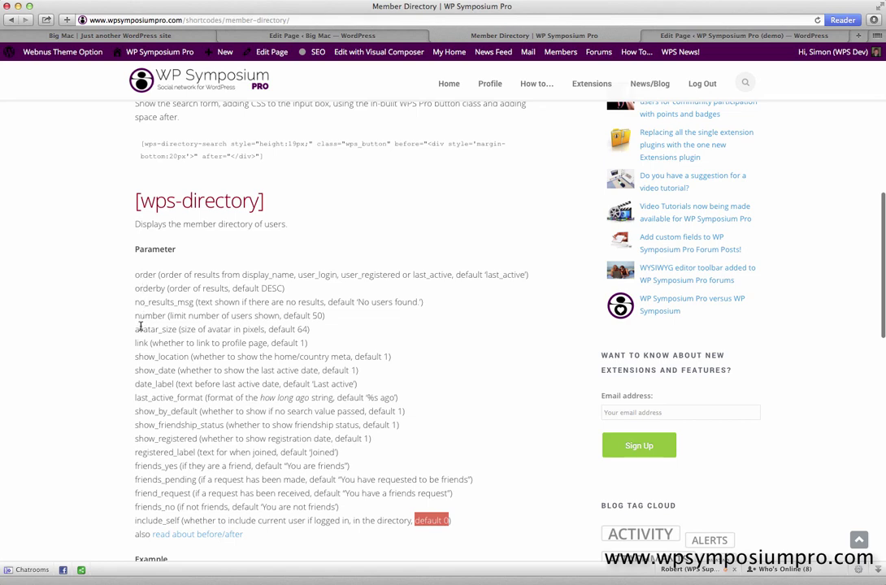
drag(136, 329, 172, 329)
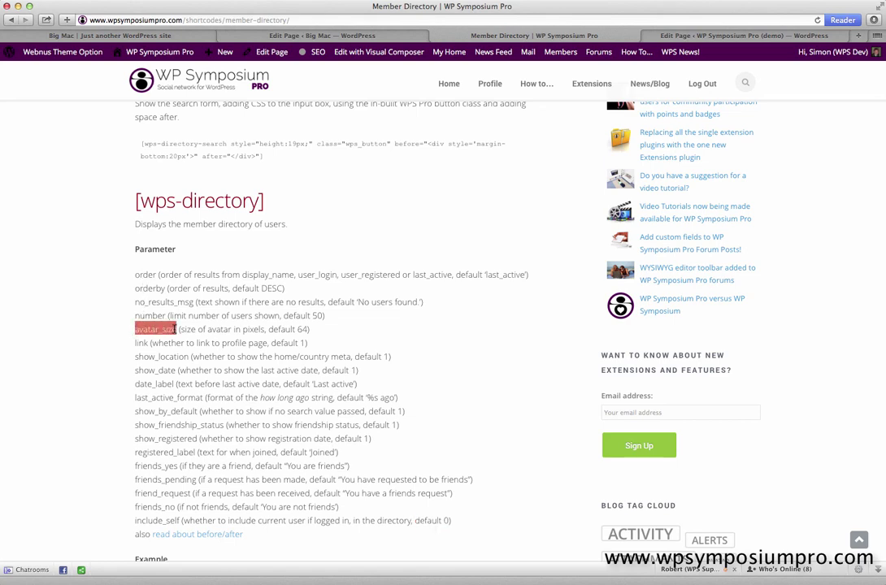
drag(308, 330, 275, 329)
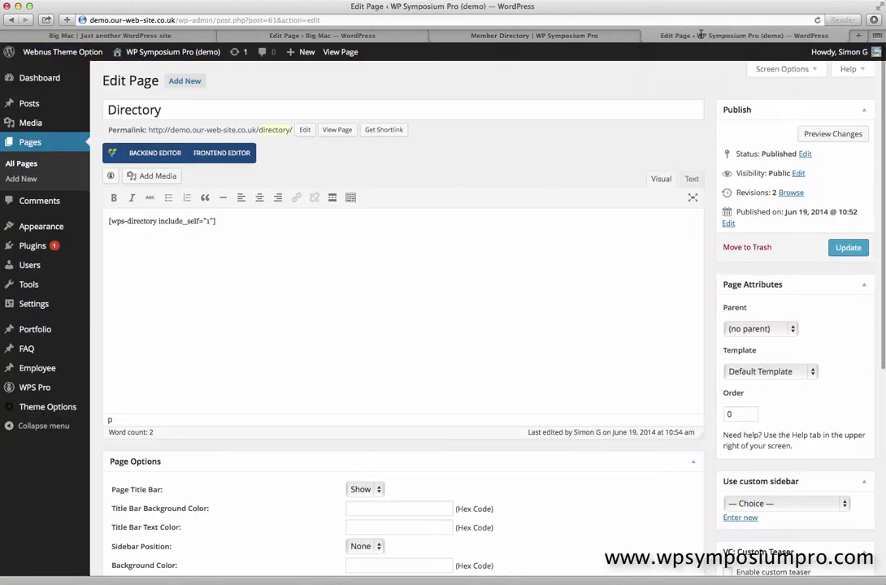
key(ctrl+Tab)
Add avatar_size="128" to the shortcode, update, and confirm the larger avatars on the live page.
click(213, 221)
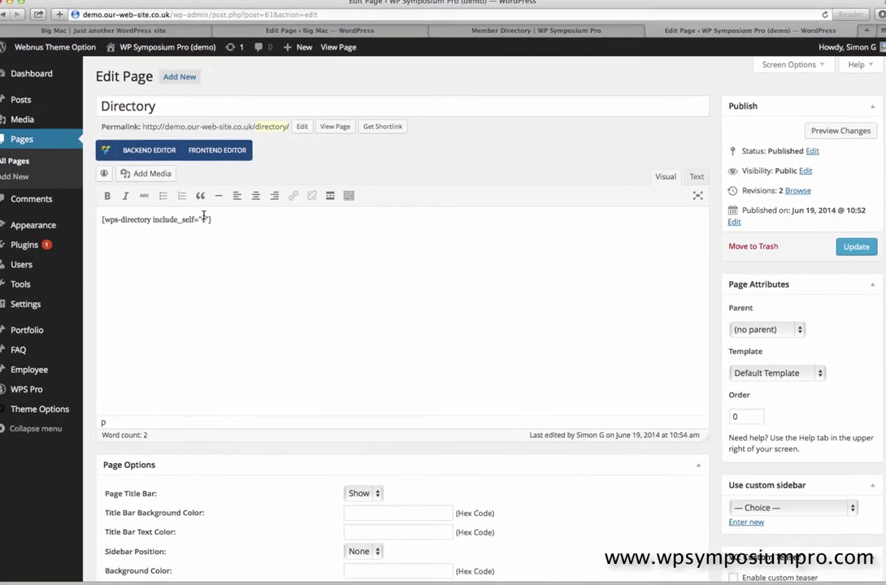
text(avatar_size)
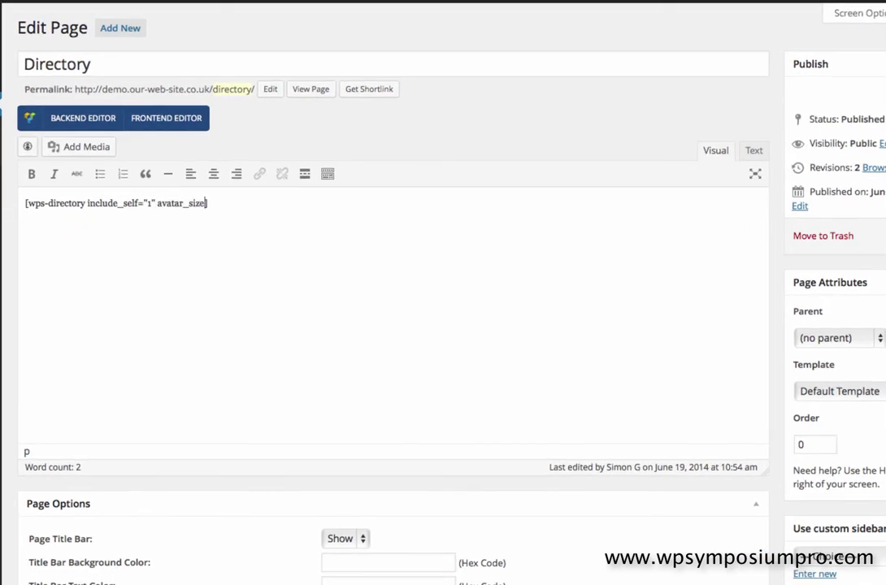
text(="128)
click(854, 245)
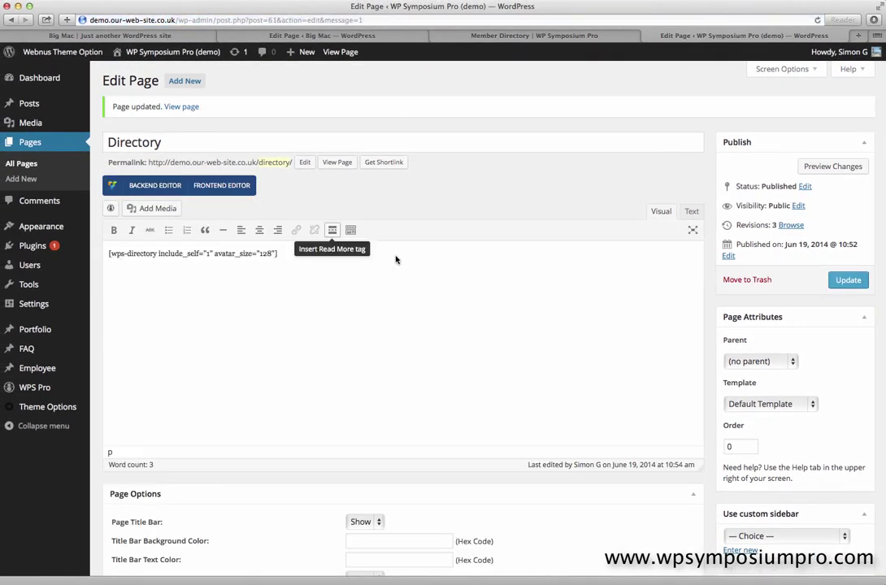
click(187, 108)
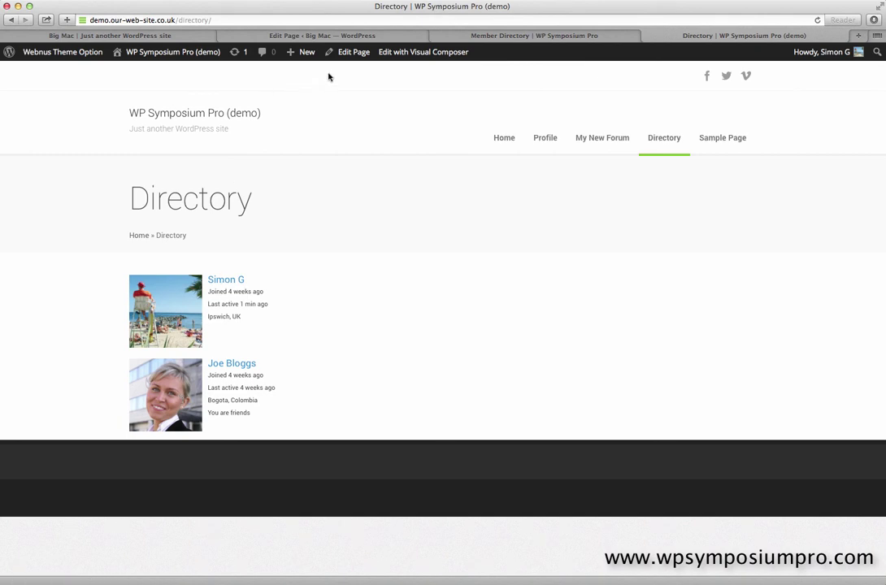
click(351, 58)
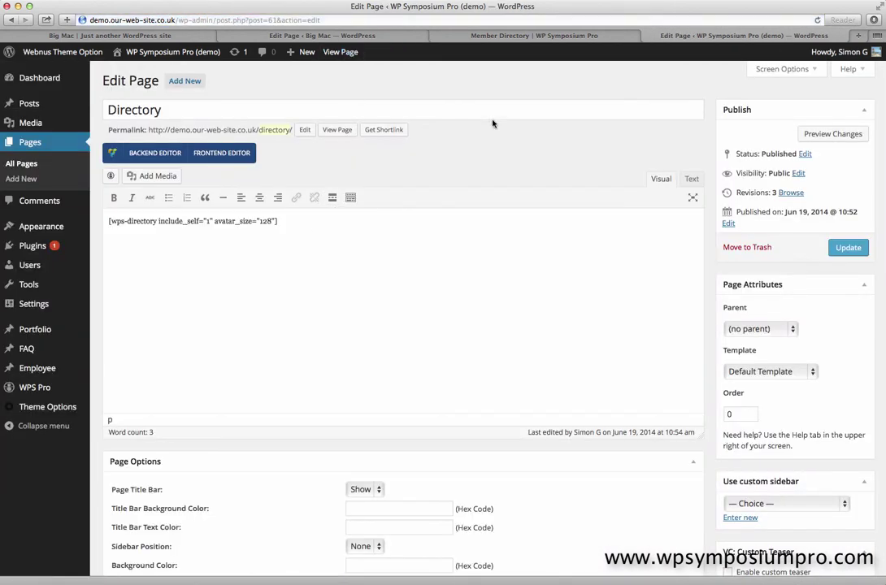
Copy the Spanish example's date_label and last_active_format parameters from the wps-directory documentation.
click(543, 37)
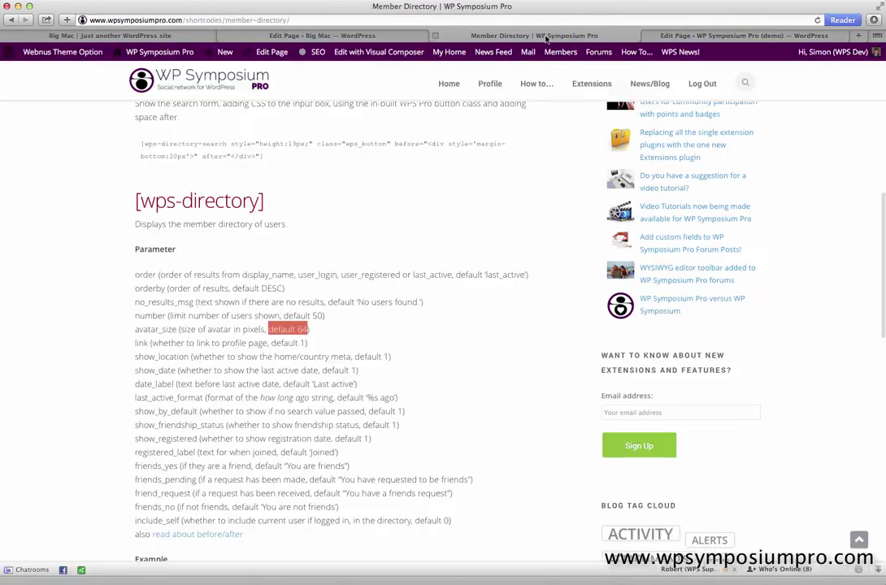
scroll(227, 437, down, 5)
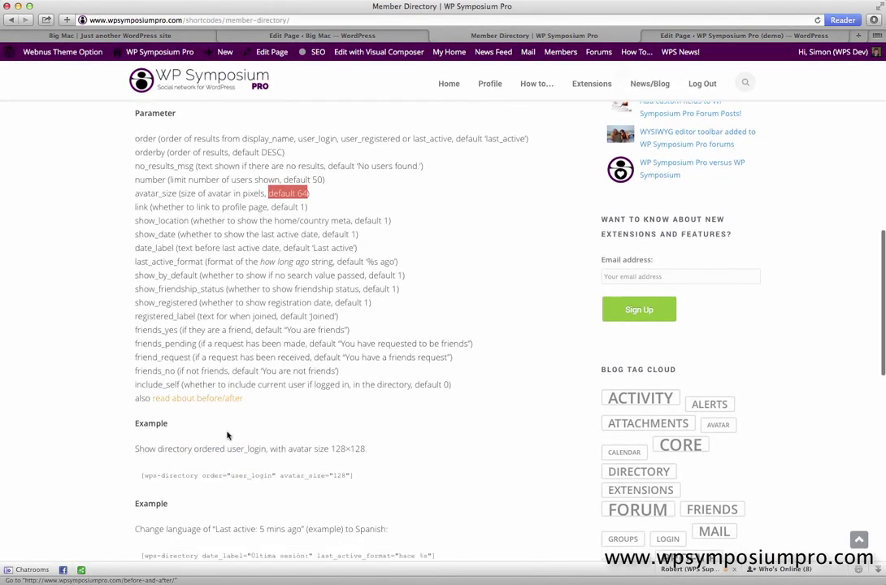
scroll(203, 467, down, 2)
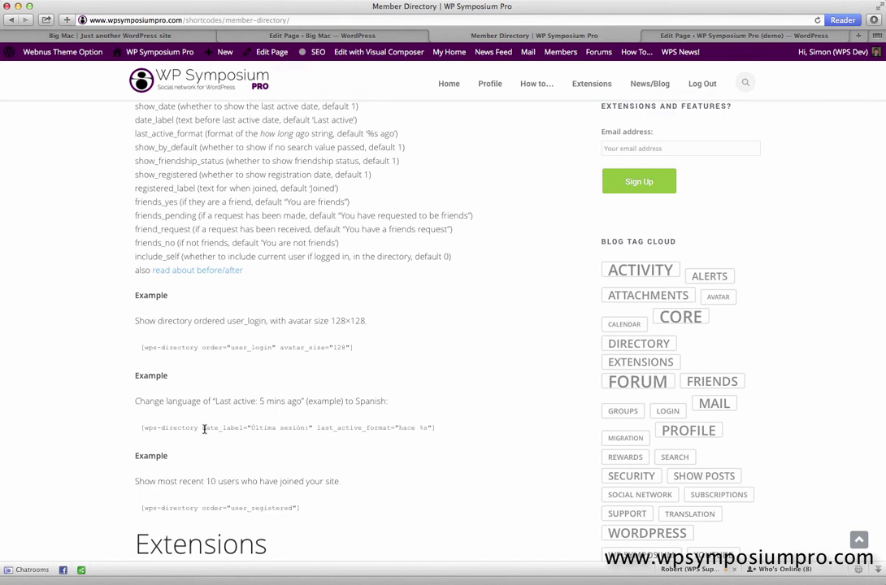
drag(203, 429, 431, 427)
right_click(412, 424)
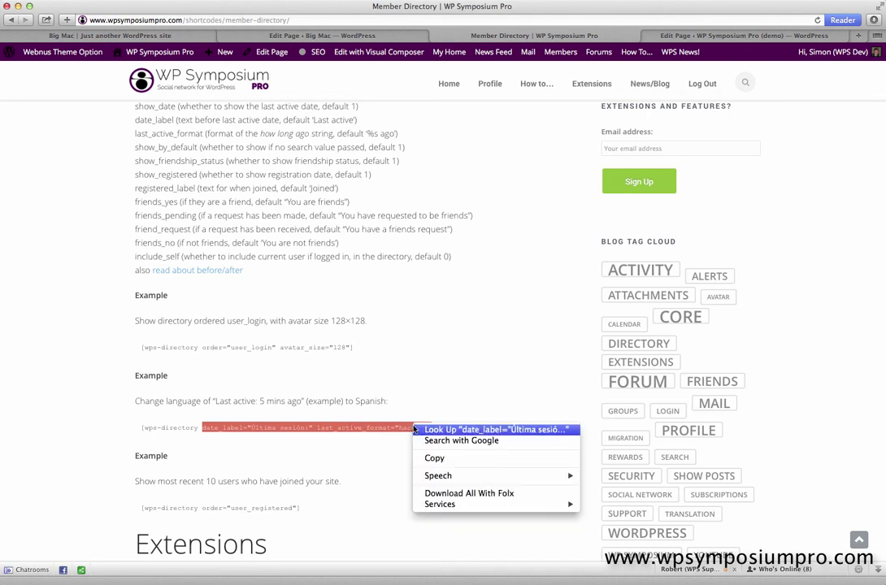
click(430, 457)
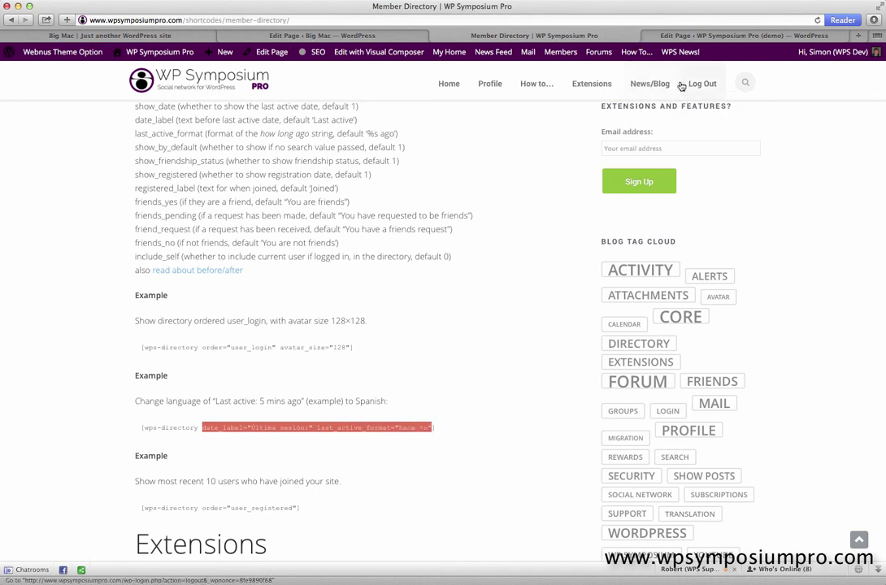
click(743, 35)
Paste date_label="Última sesión:" last_active_format="hace %s" into the shortcode on one line and update.
click(279, 220)
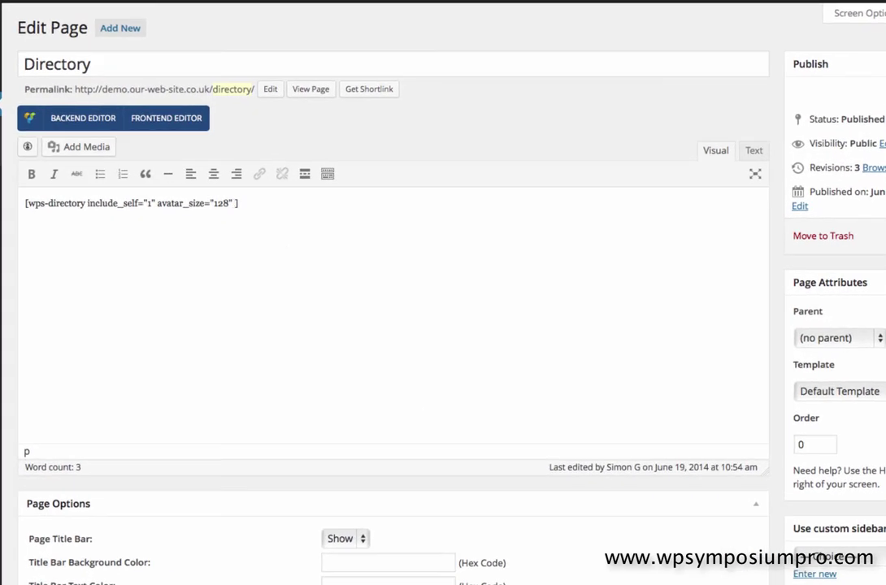
key(ctrl+v)
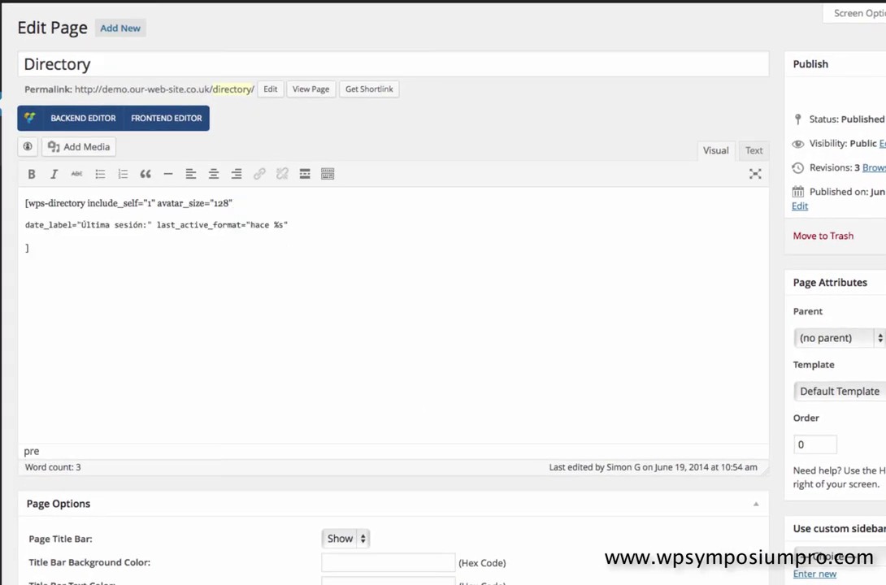
click(26, 247)
key(BackSpace)
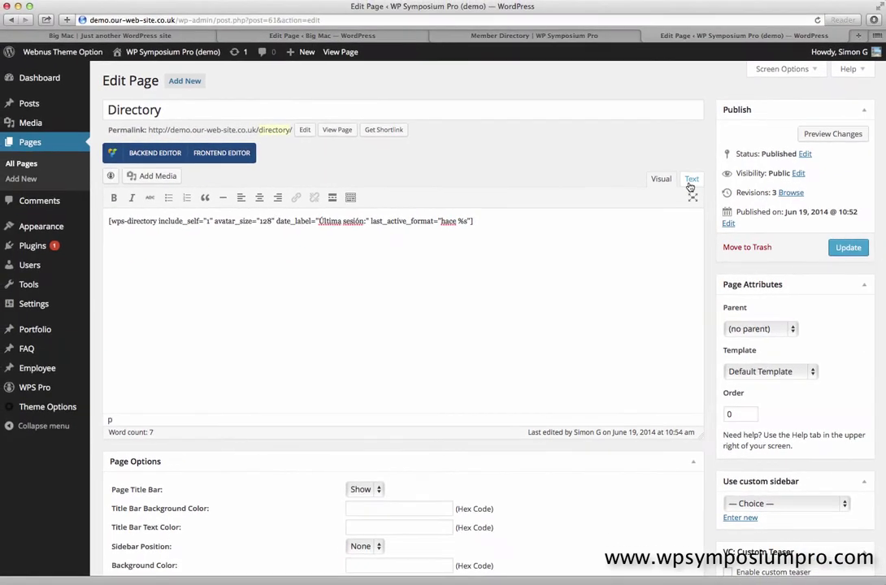
click(752, 157)
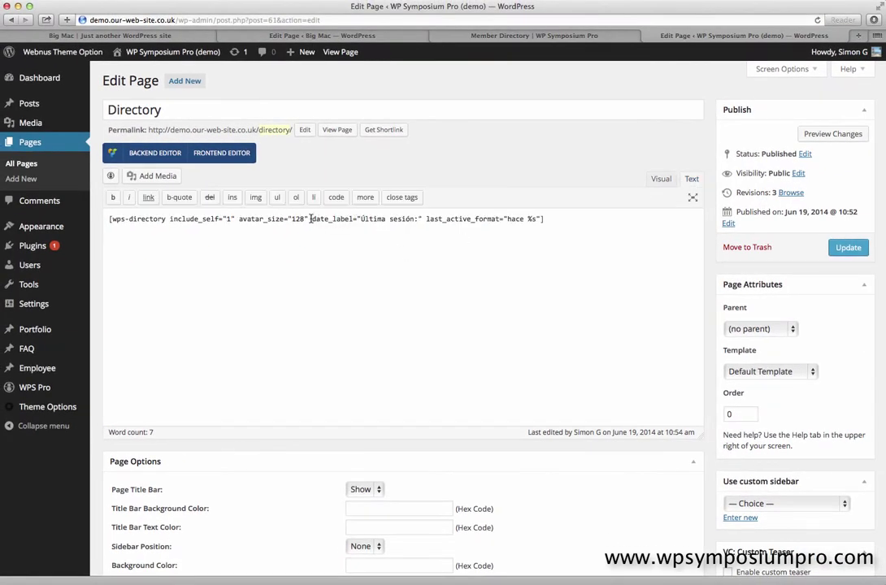
scroll(569, 220, down, 1)
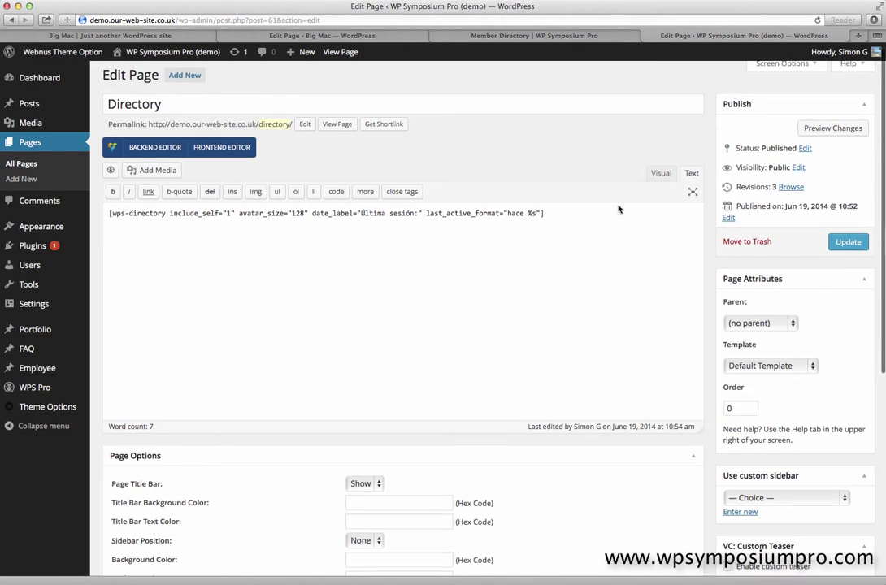
click(661, 173)
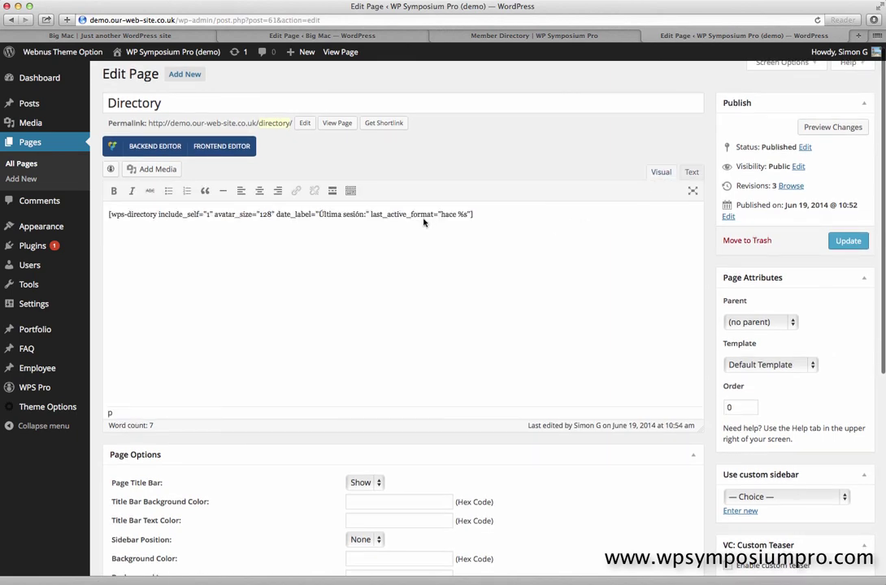
click(849, 241)
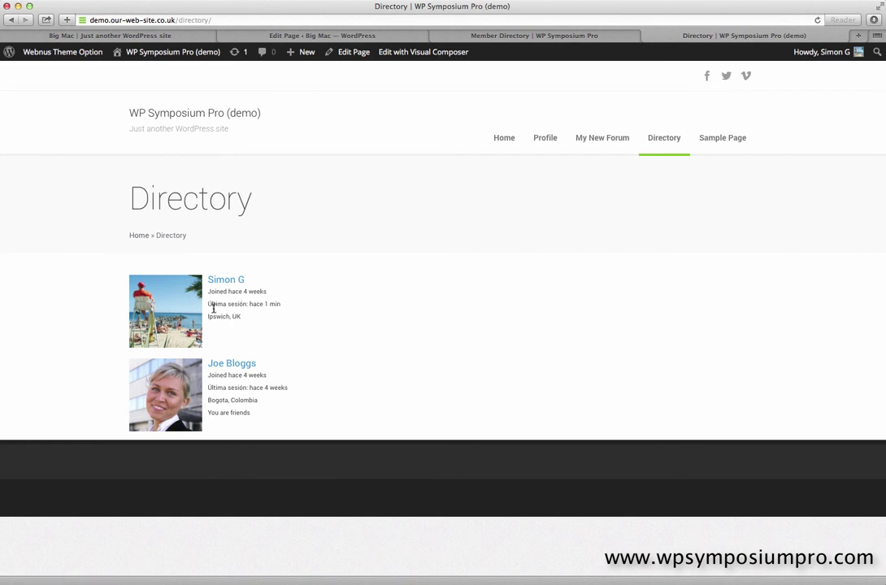
drag(209, 304, 271, 303)
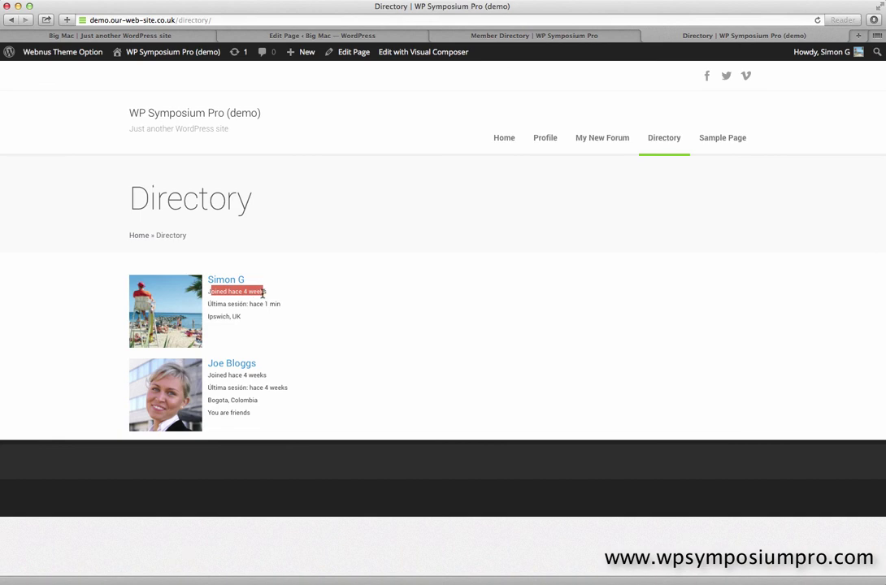
click(279, 318)
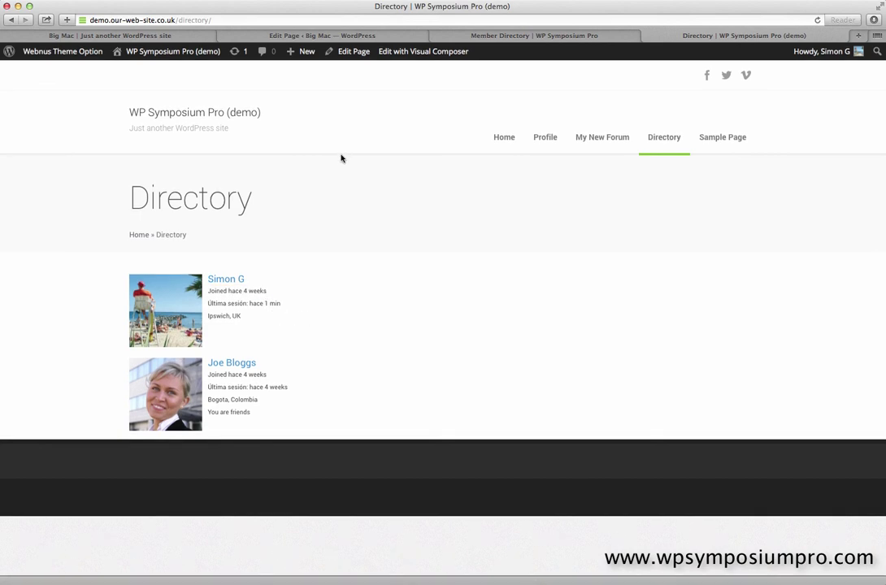
click(353, 52)
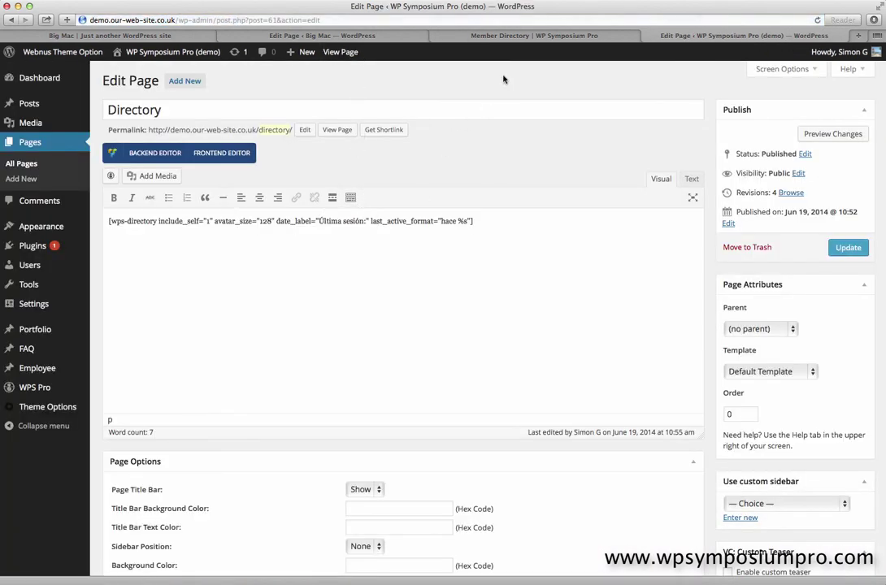
Find the [wps-directory-search] heading in the member directory documentation and copy it.
click(500, 35)
scroll(230, 293, up, 2)
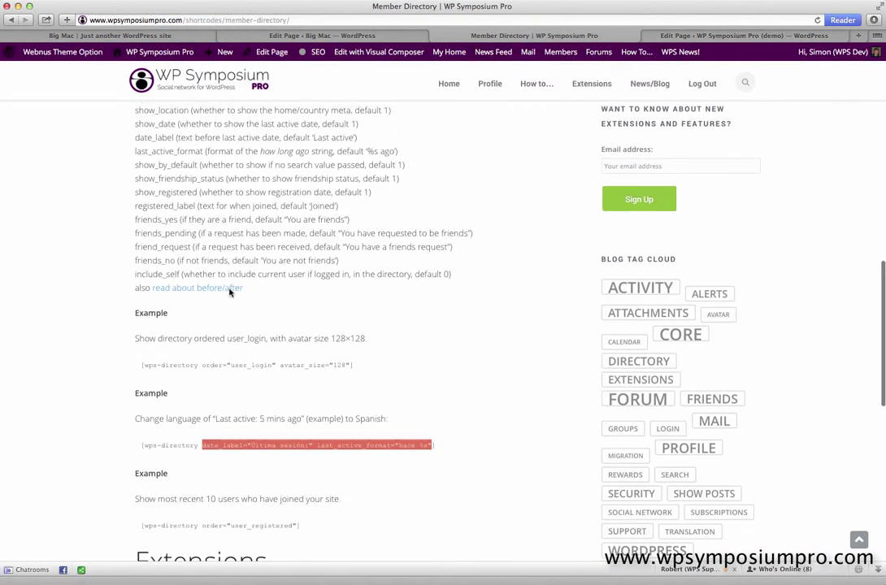
scroll(230, 293, up, 3)
scroll(230, 291, down, 2)
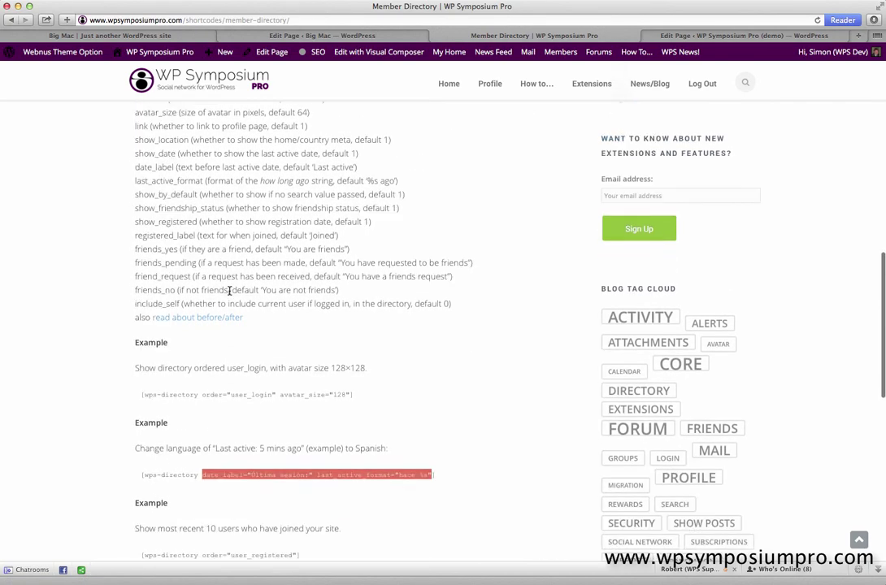
scroll(230, 293, down, 4)
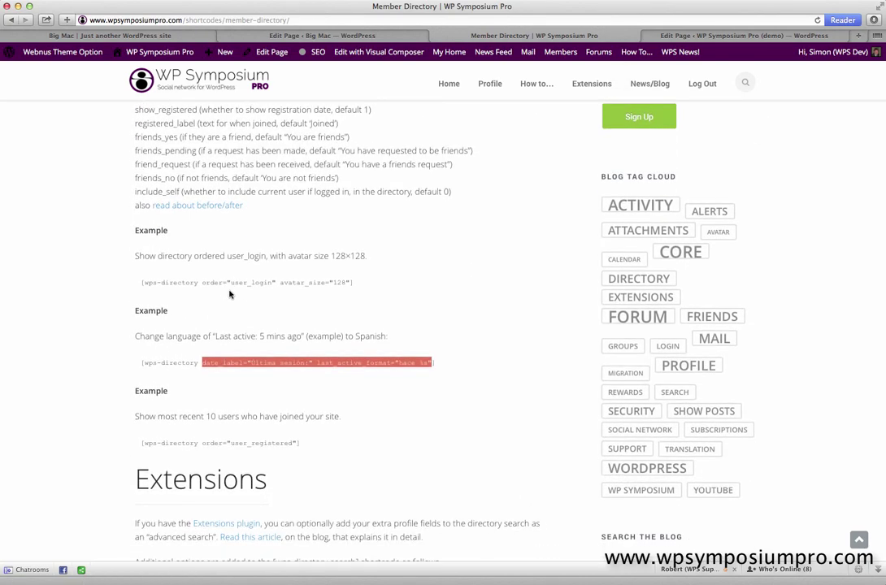
scroll(230, 294, up, 7)
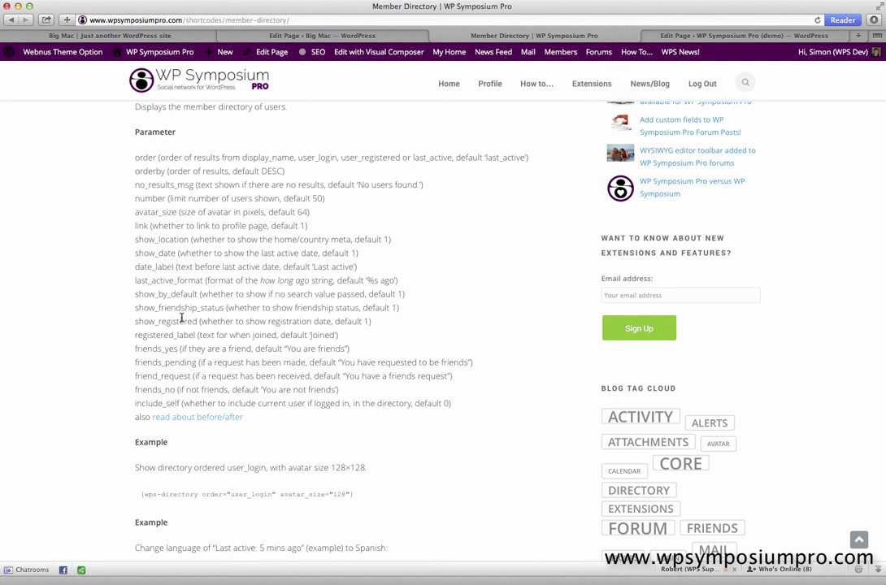
scroll(515, 180, down, 1)
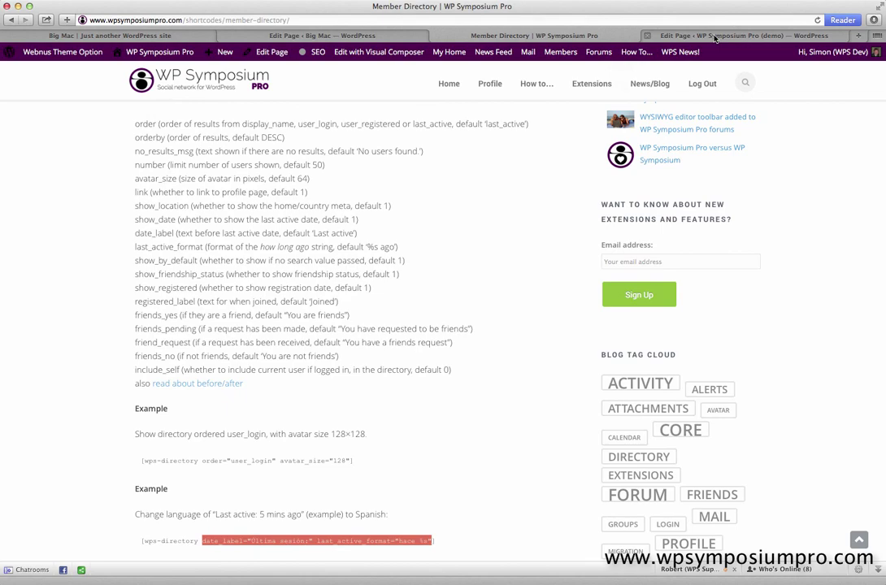
scroll(185, 255, up, 10)
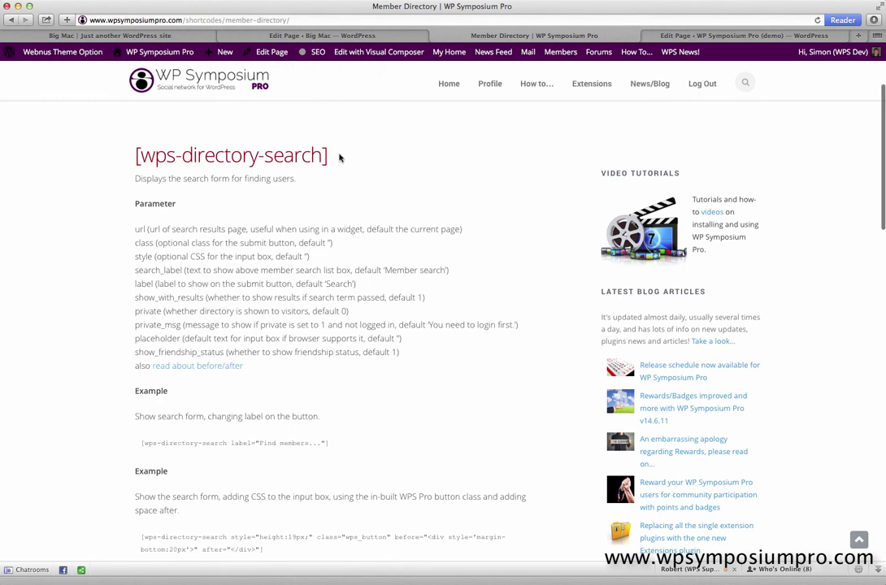
drag(338, 157, 132, 159)
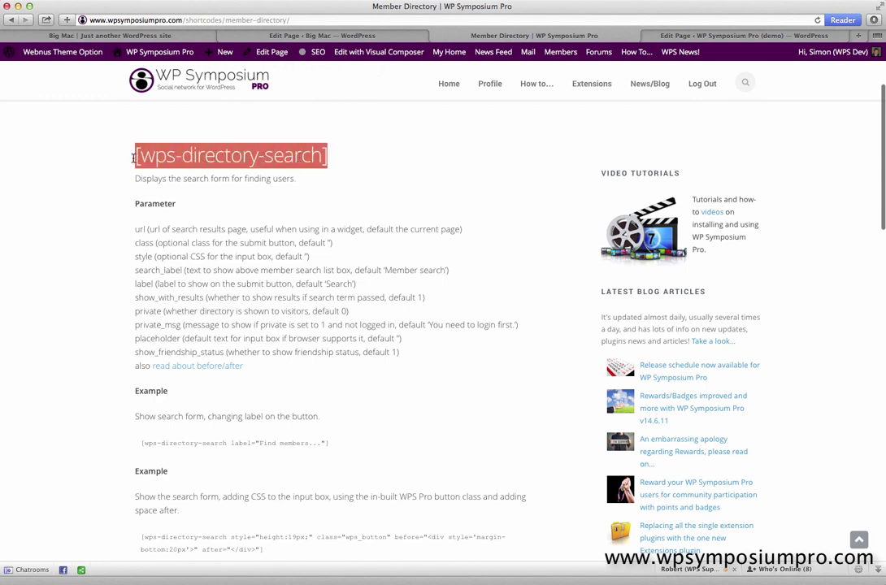
right_click(242, 145)
click(268, 184)
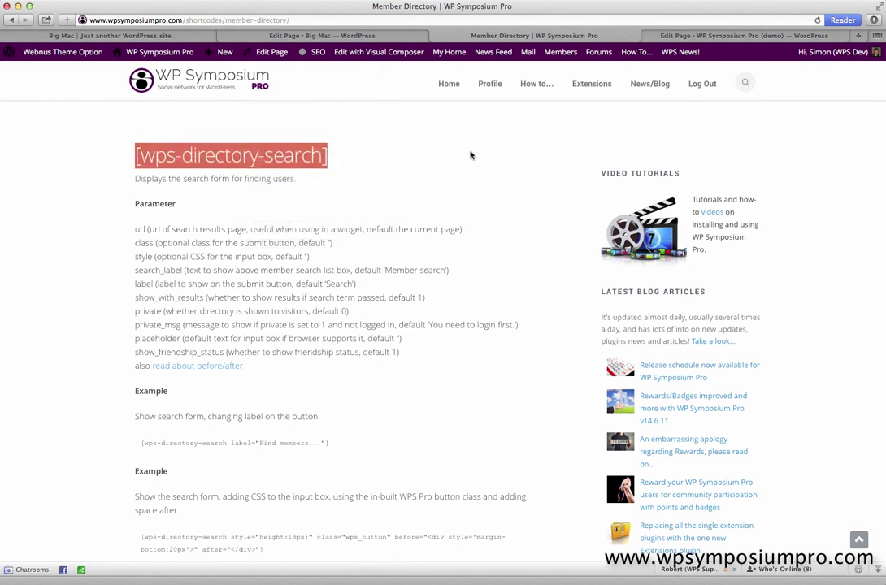
Paste [wps-directory-search] atop the Directory page content, strip its h2 heading tag, and update.
click(699, 35)
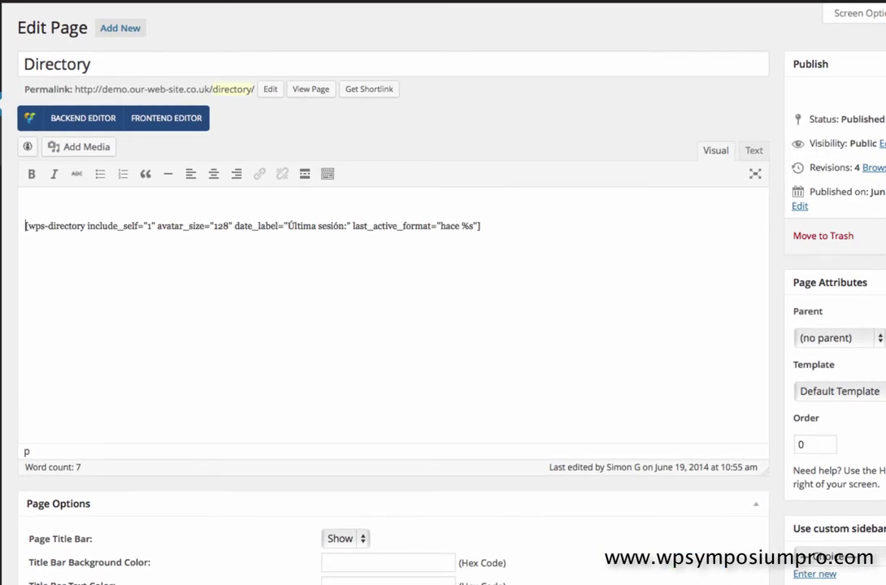
key(ctrl+v)
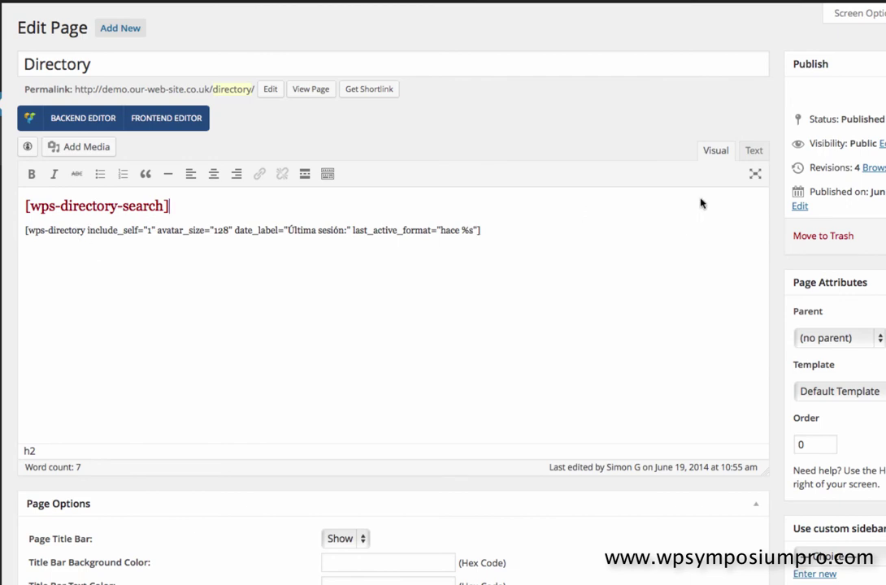
click(751, 157)
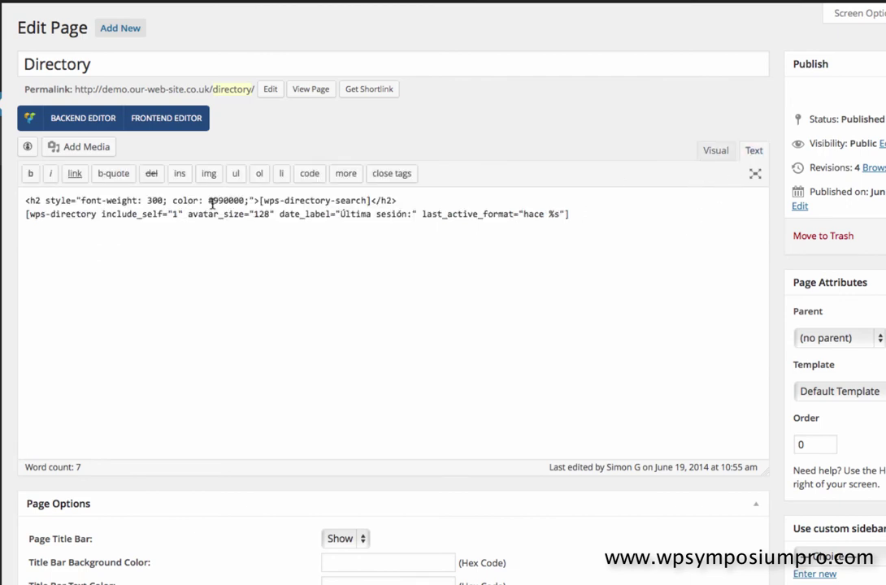
drag(260, 199, 24, 199)
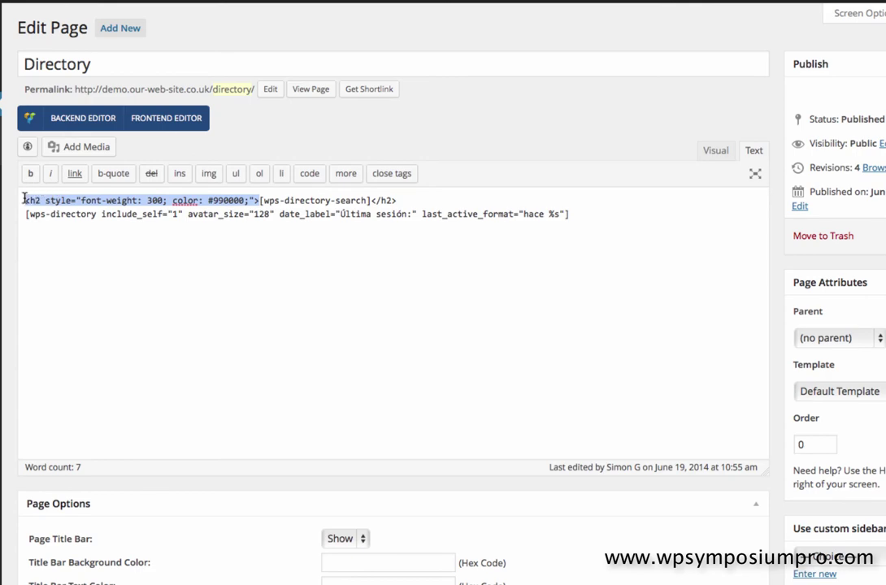
key(BackSpace)
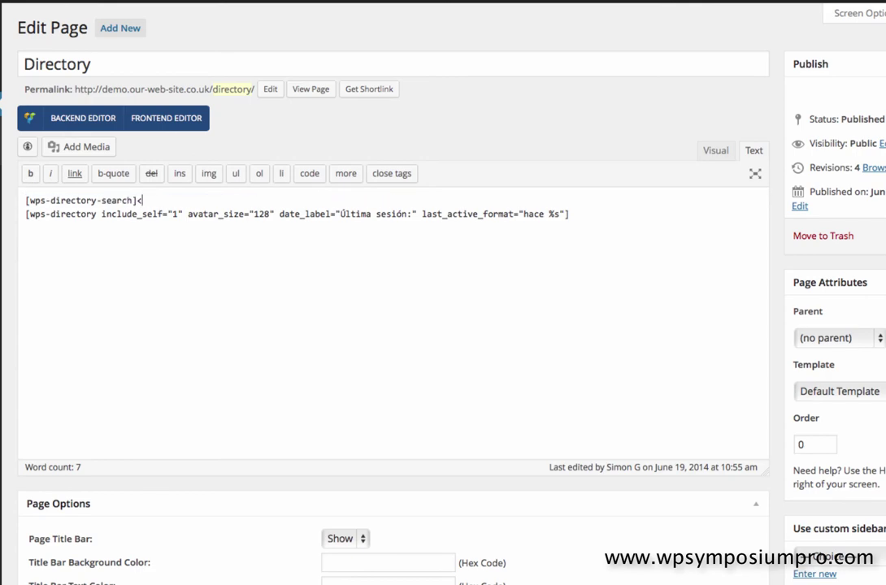
click(707, 159)
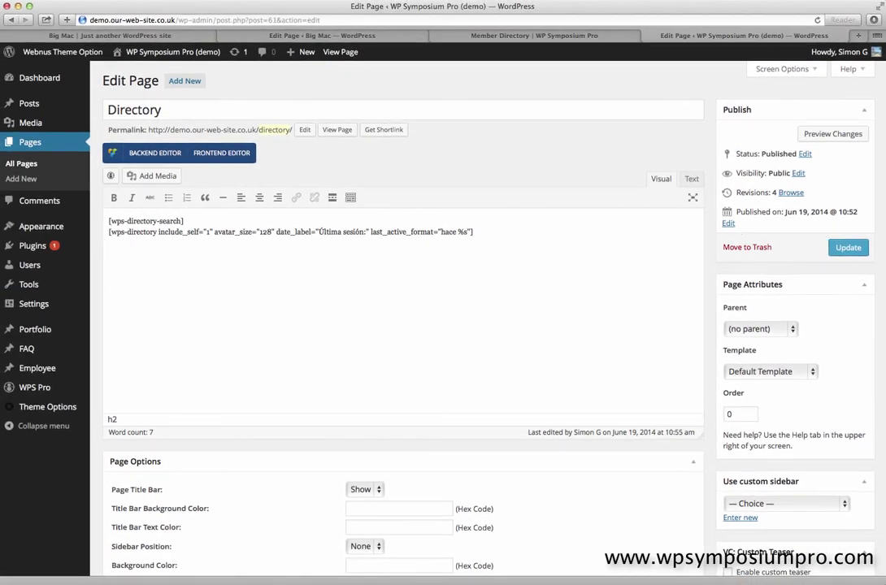
click(849, 248)
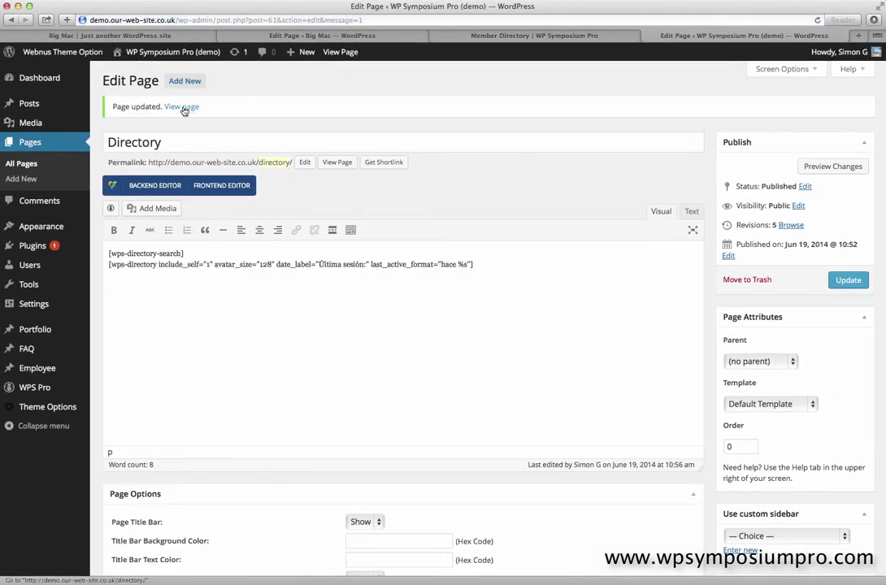
View the live Directory page and run a member search for a demo member typed as 'joe'.
click(182, 108)
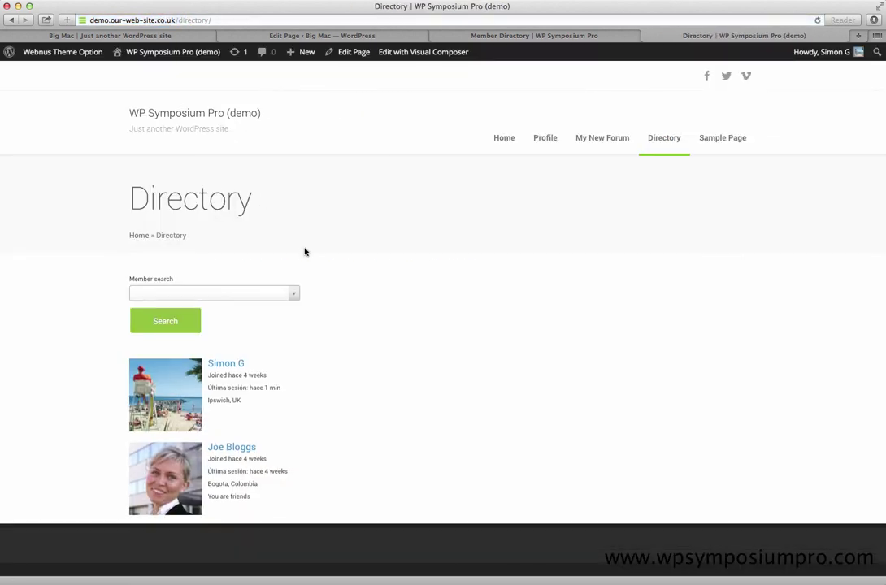
click(292, 295)
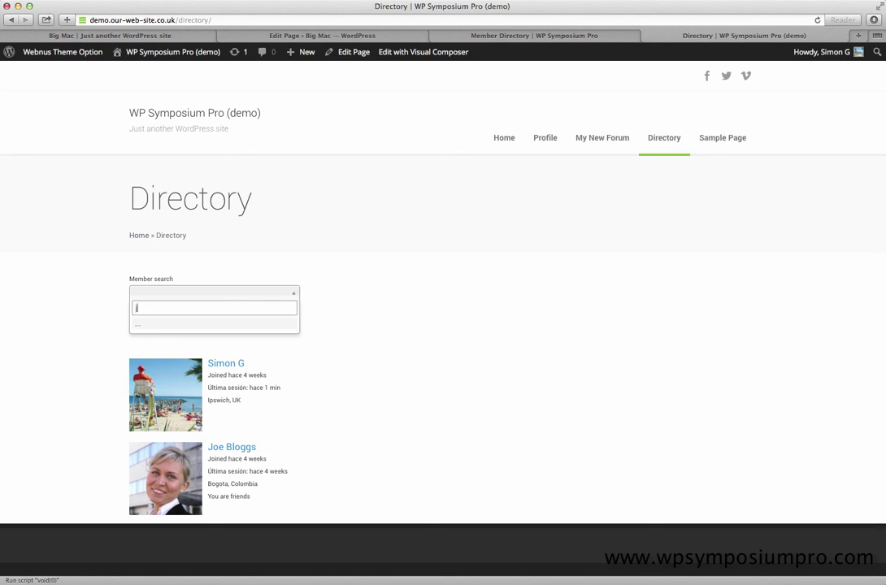
text(joe)
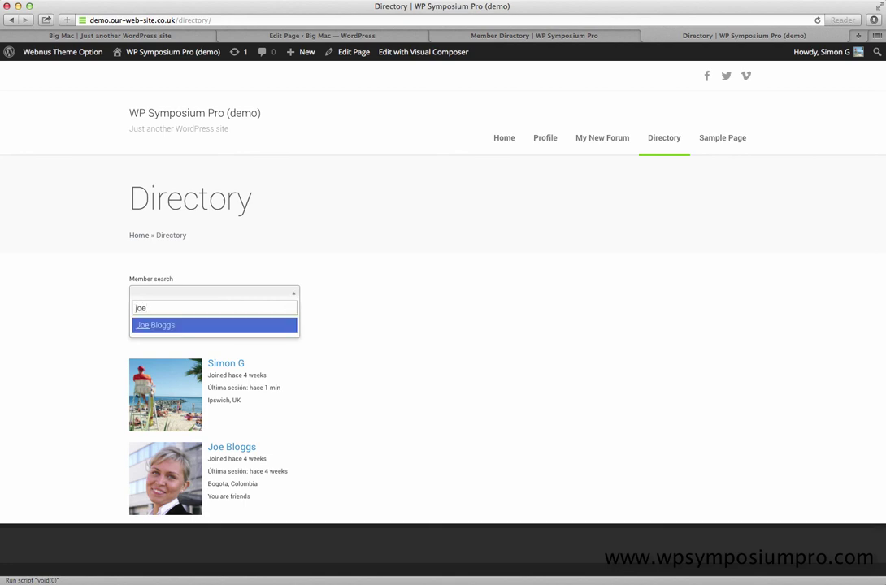
click(172, 327)
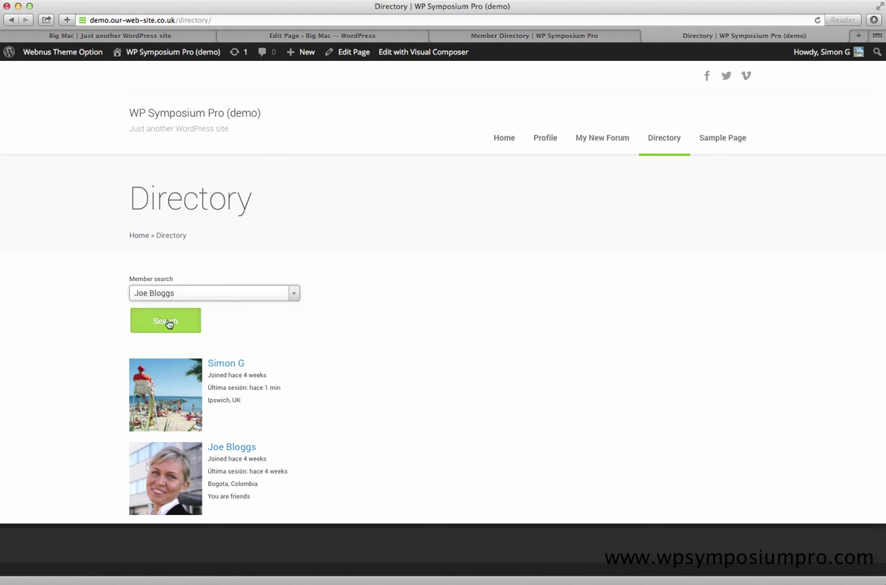
click(166, 322)
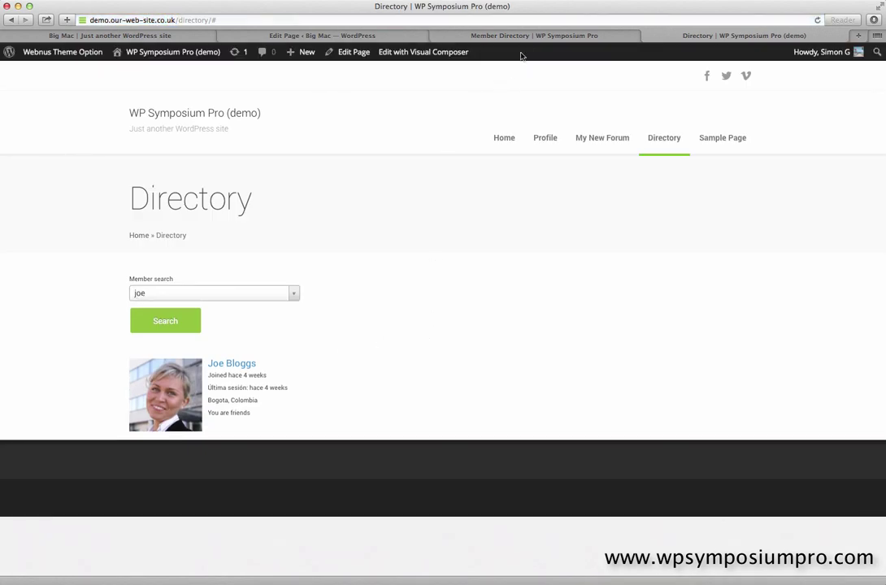
click(451, 36)
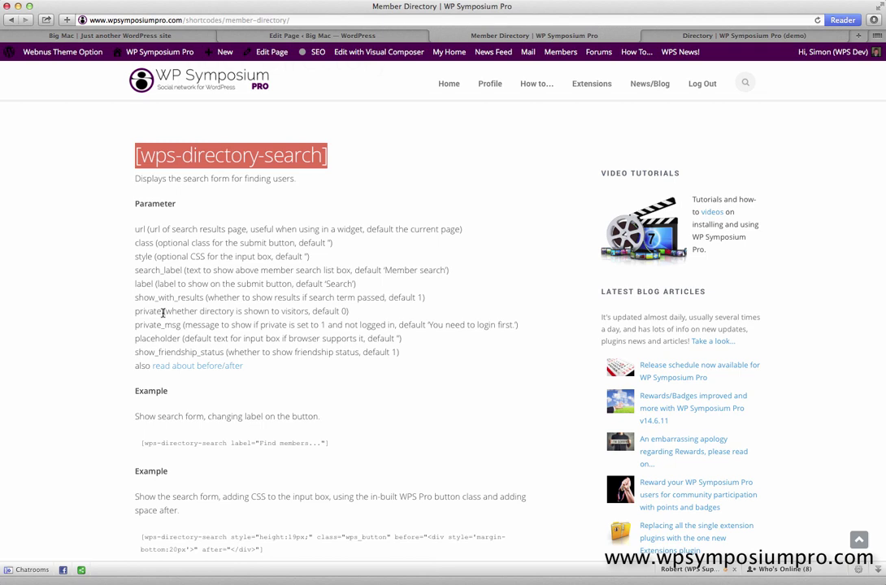
Select the label="Find members..." example parameter and go back to the demo Directory page.
scroll(172, 312, down, 3)
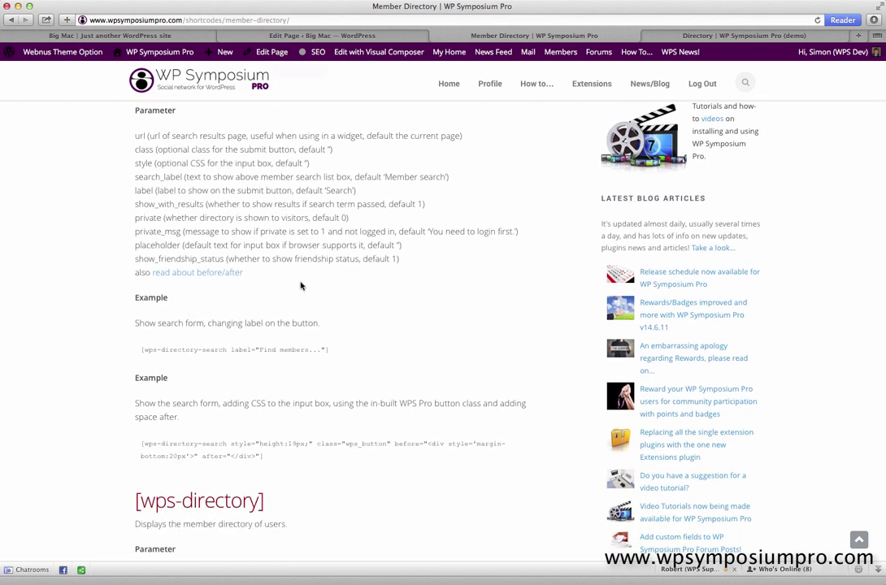
drag(231, 350, 322, 351)
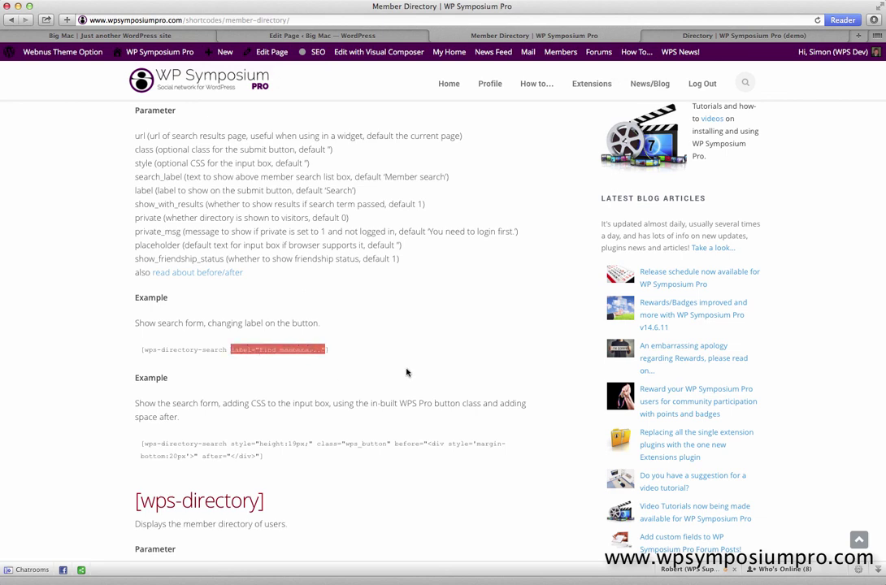
click(691, 37)
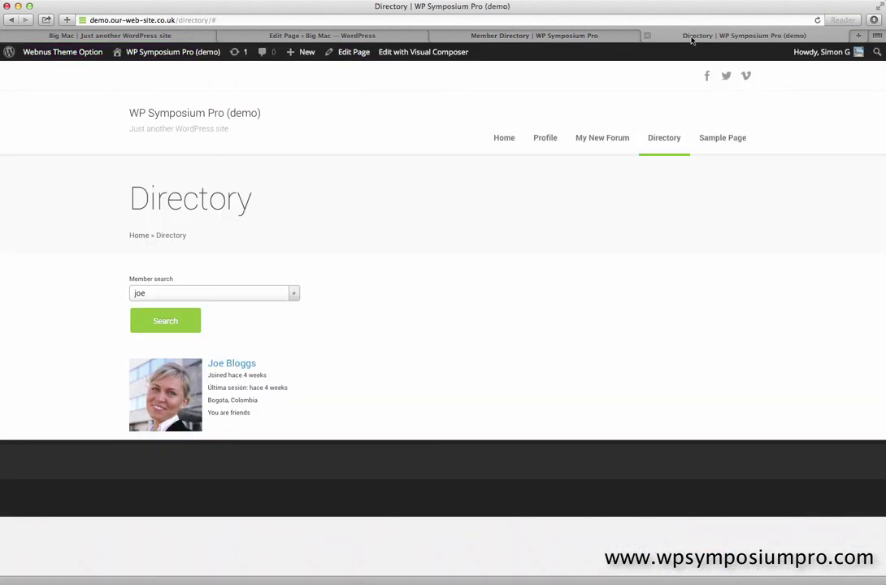
Paste label="Find members..." into the search shortcode and remove the stray <pre> tag and line breaks.
click(352, 54)
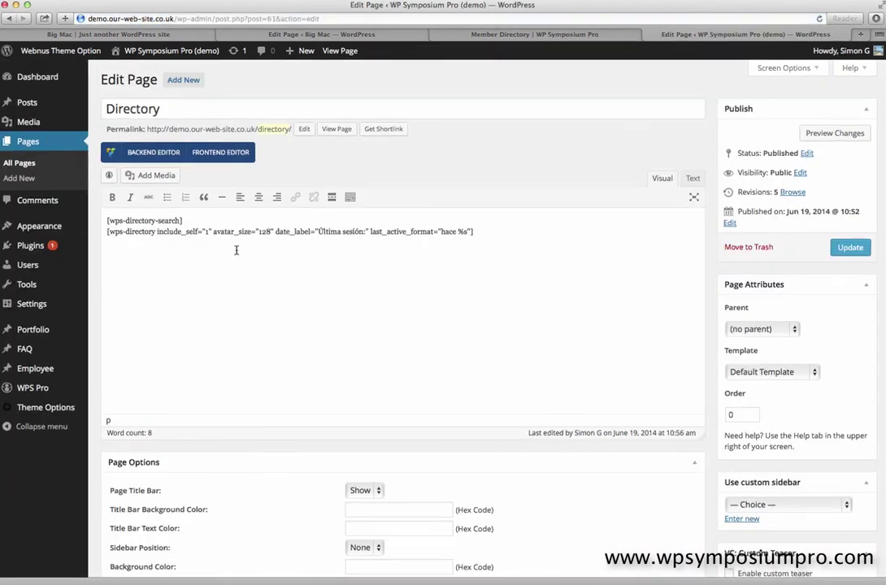
key(ctrl+v)
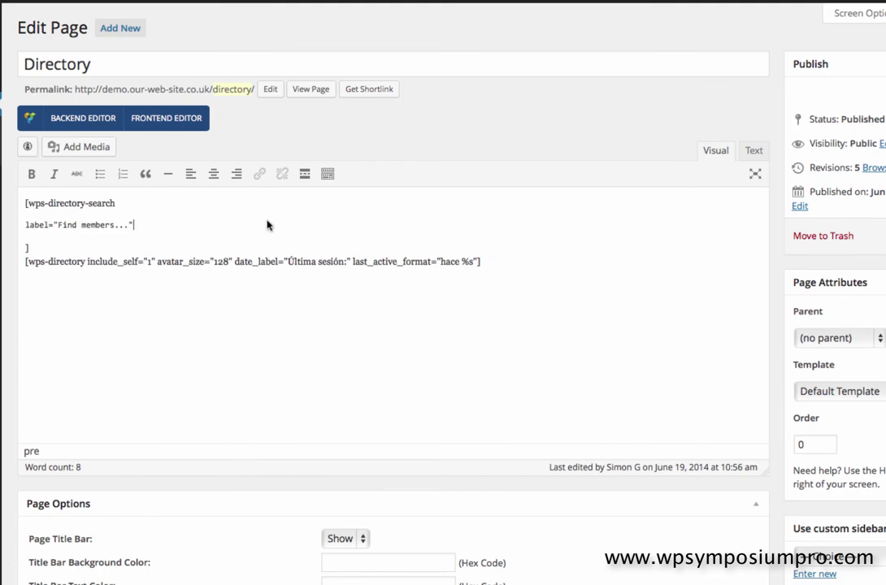
click(755, 151)
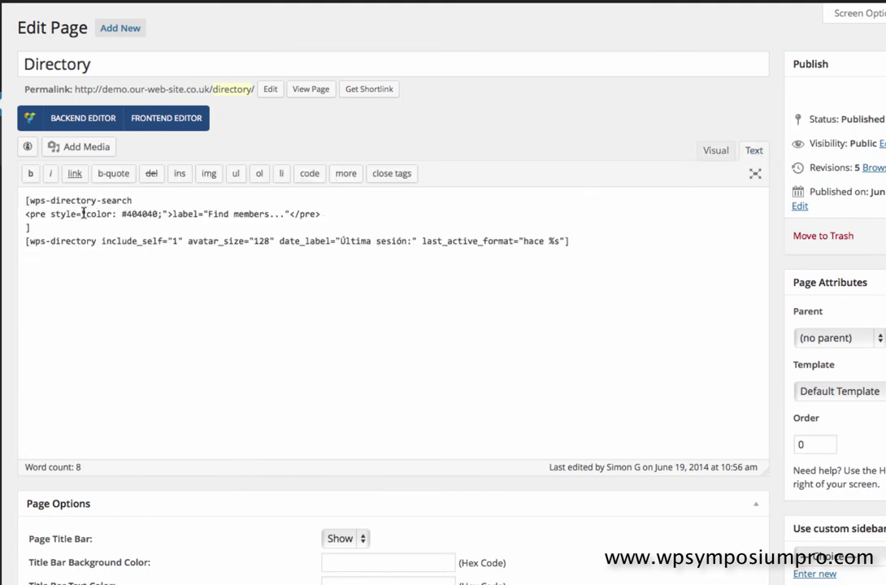
drag(170, 213, 27, 215)
key(BackSpace)
key(BackSpace)
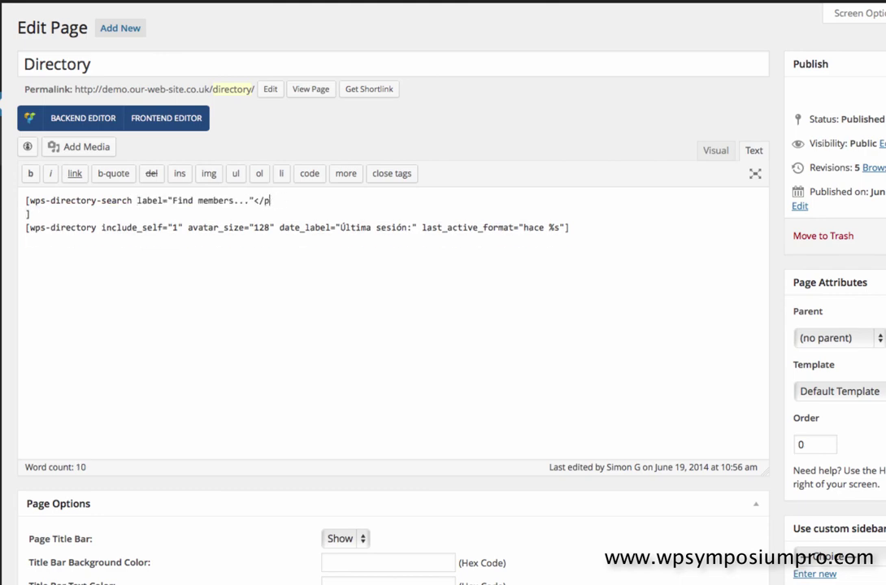
key(Delete)
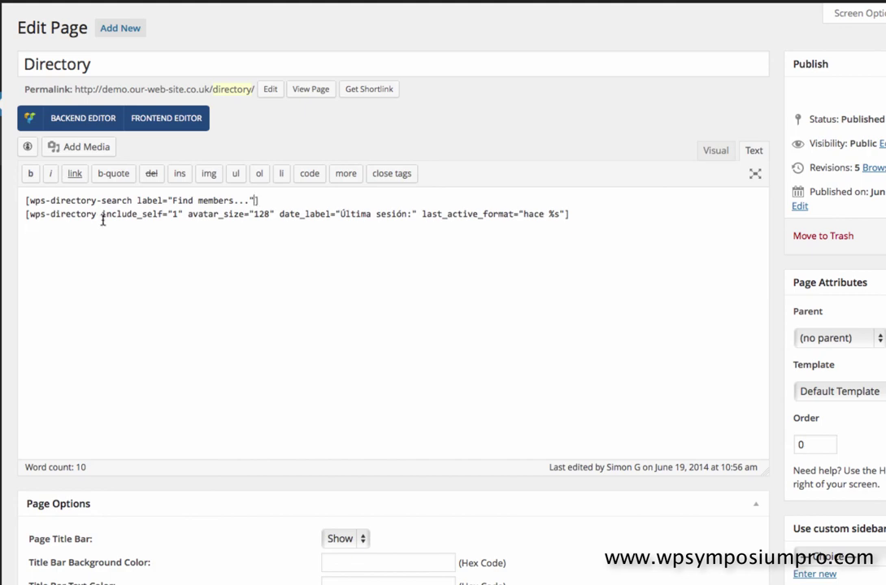
click(715, 151)
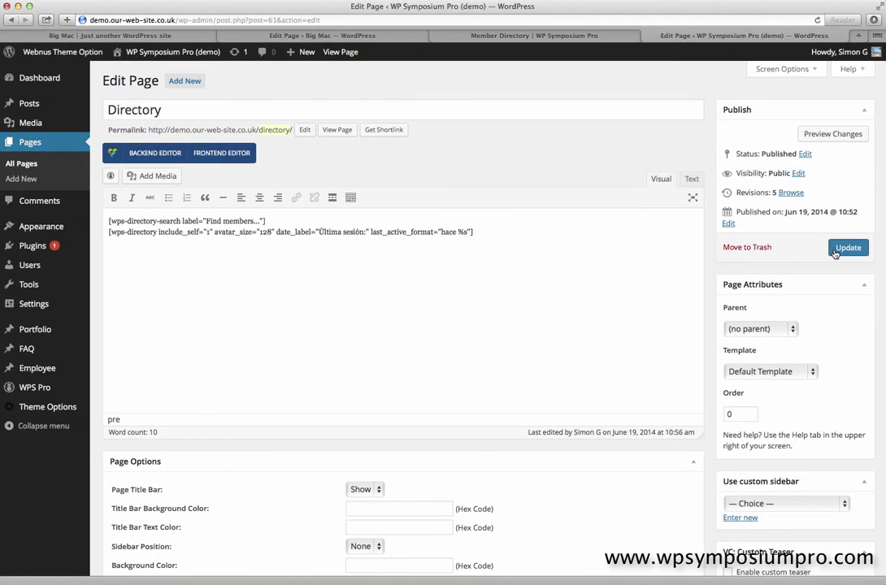
Update the Directory page with the labelled search shortcode.
click(835, 251)
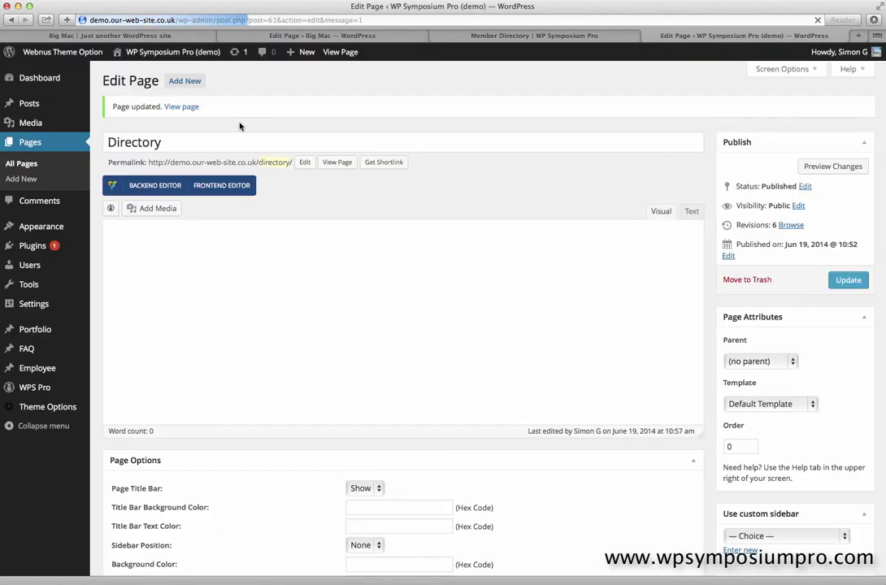